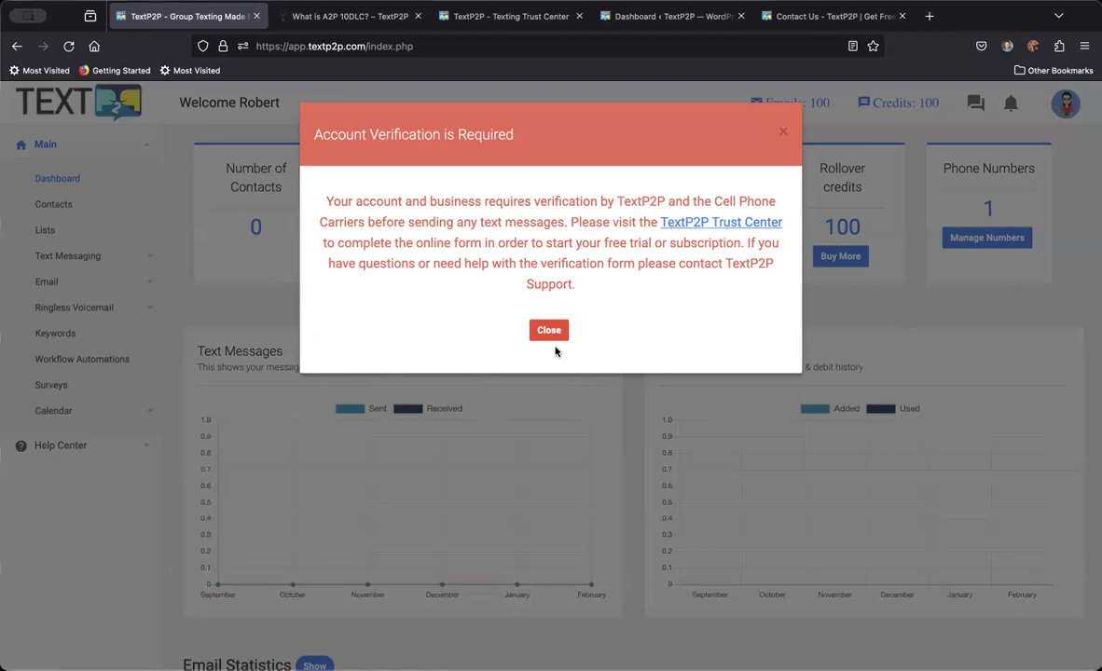
- Dismiss the account verification notice and switch to the already open Texting Trust Center page
click(550, 332)
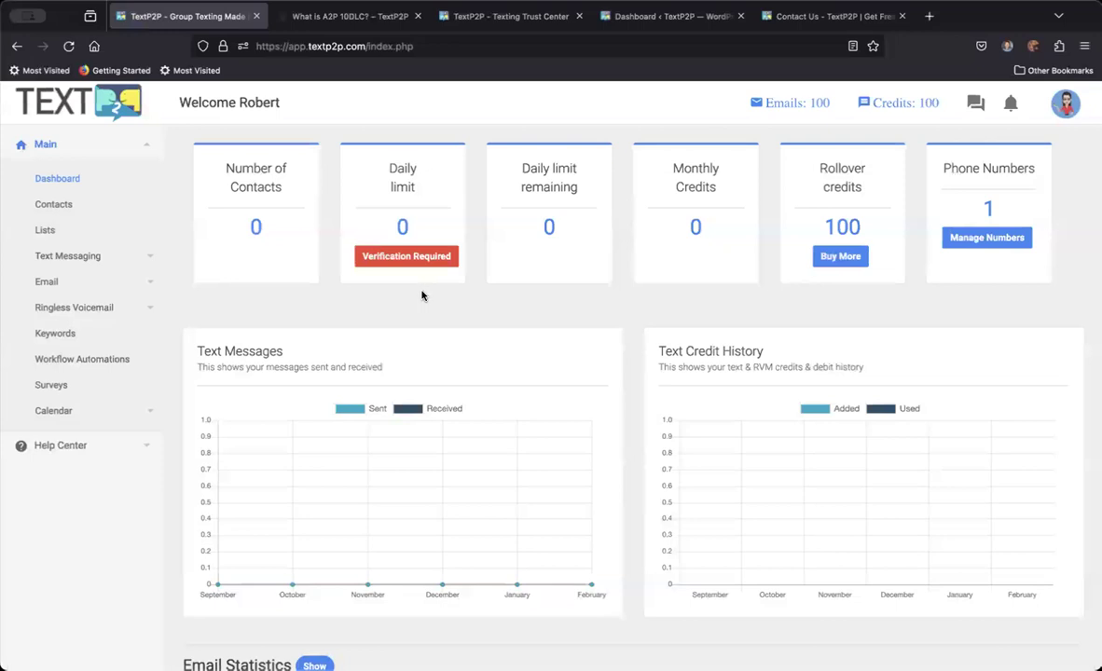
click(520, 20)
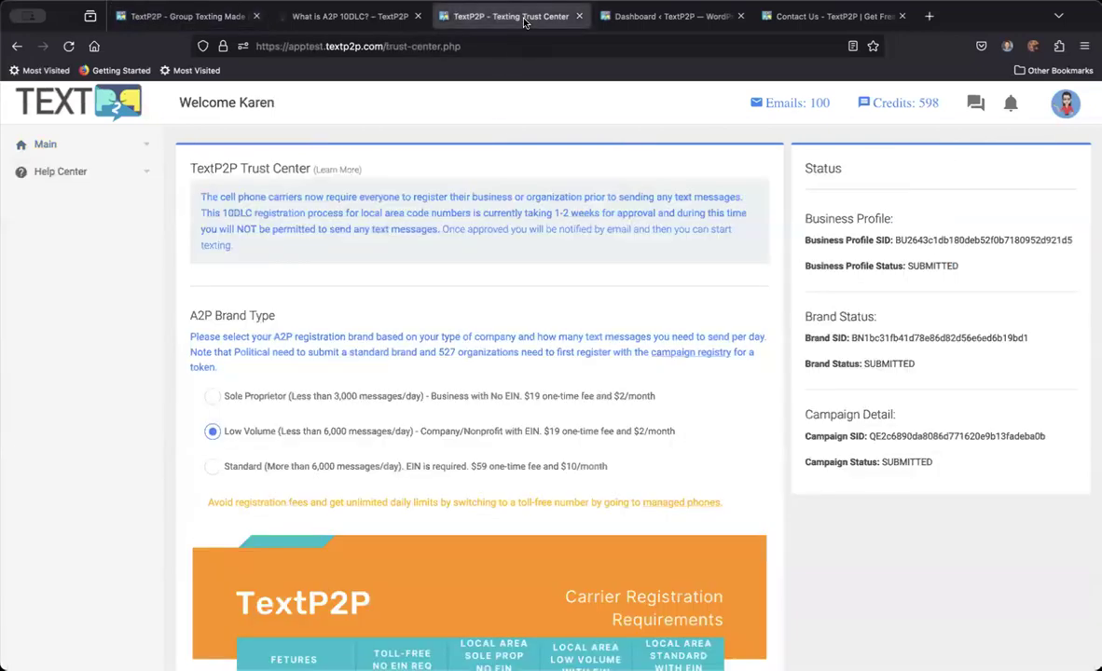
- Examine the A2P brand type options and the carrier registration requirements table for fees, daily limits and phone numbers
scroll(581, 331, down, 1)
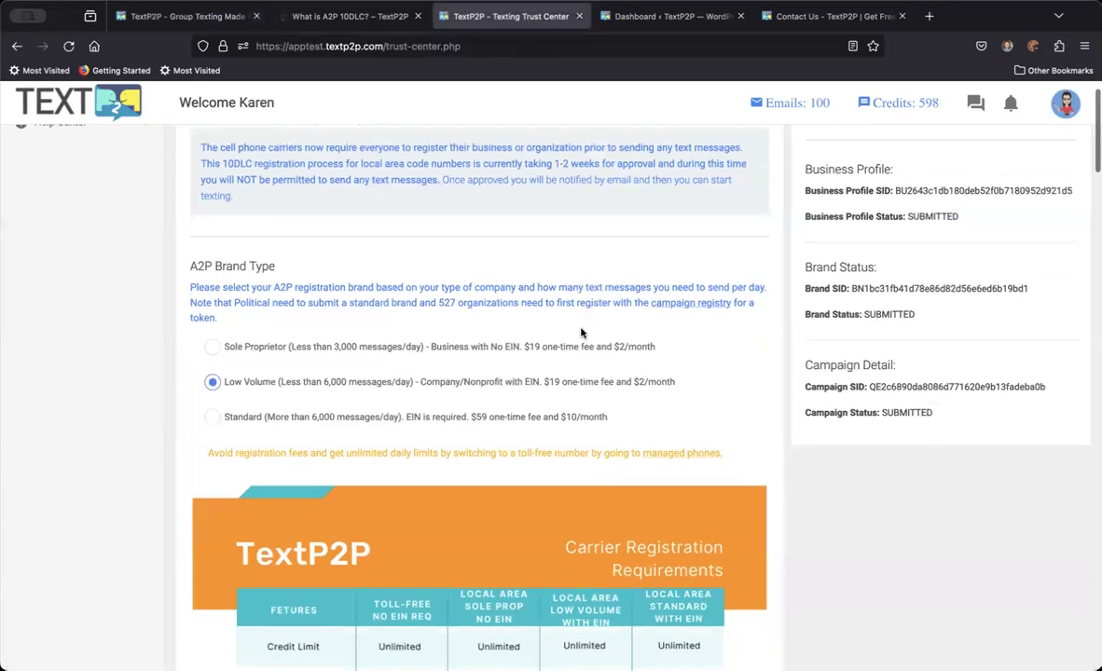
scroll(581, 333, down, 2)
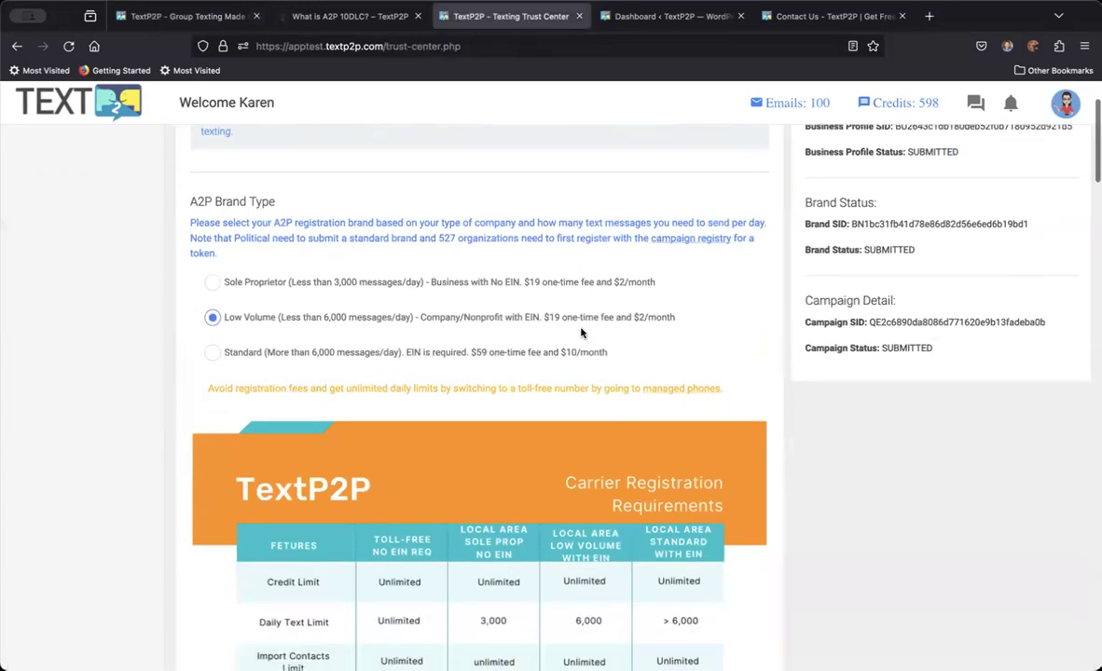
scroll(581, 333, down, 1)
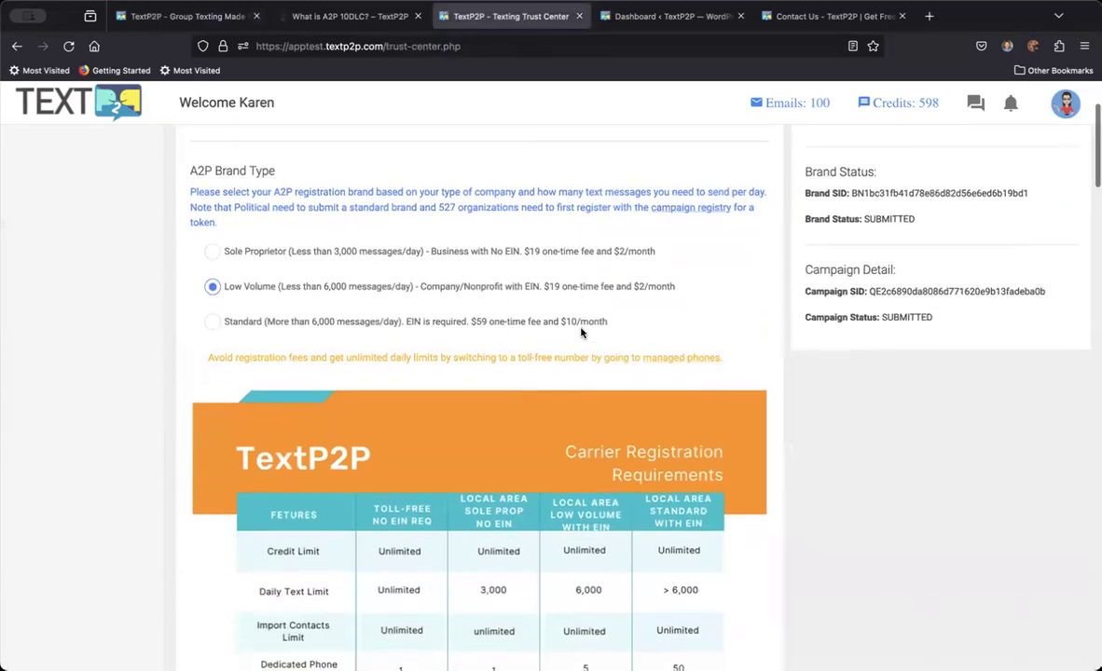
scroll(581, 331, down, 1)
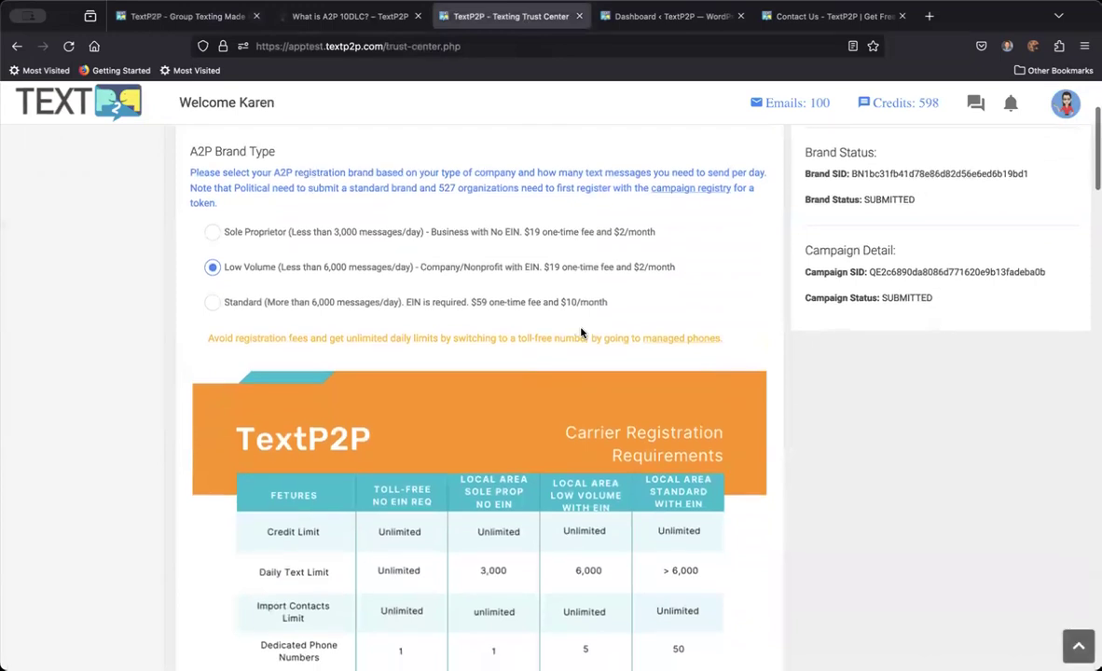
scroll(581, 333, down, 1)
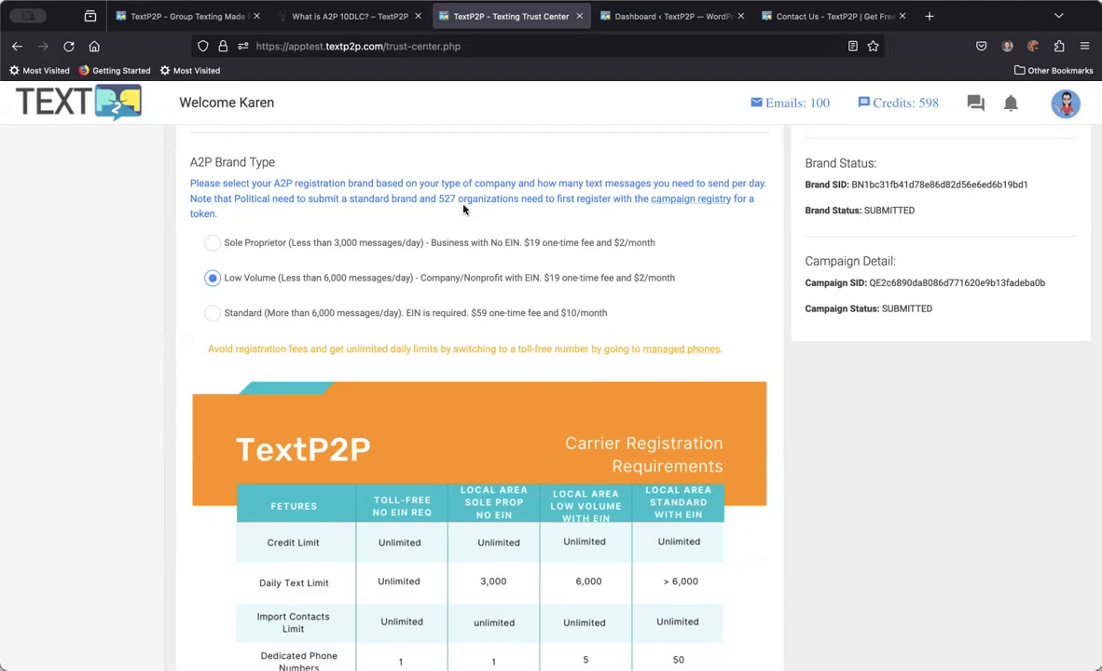
scroll(463, 209, down, 1)
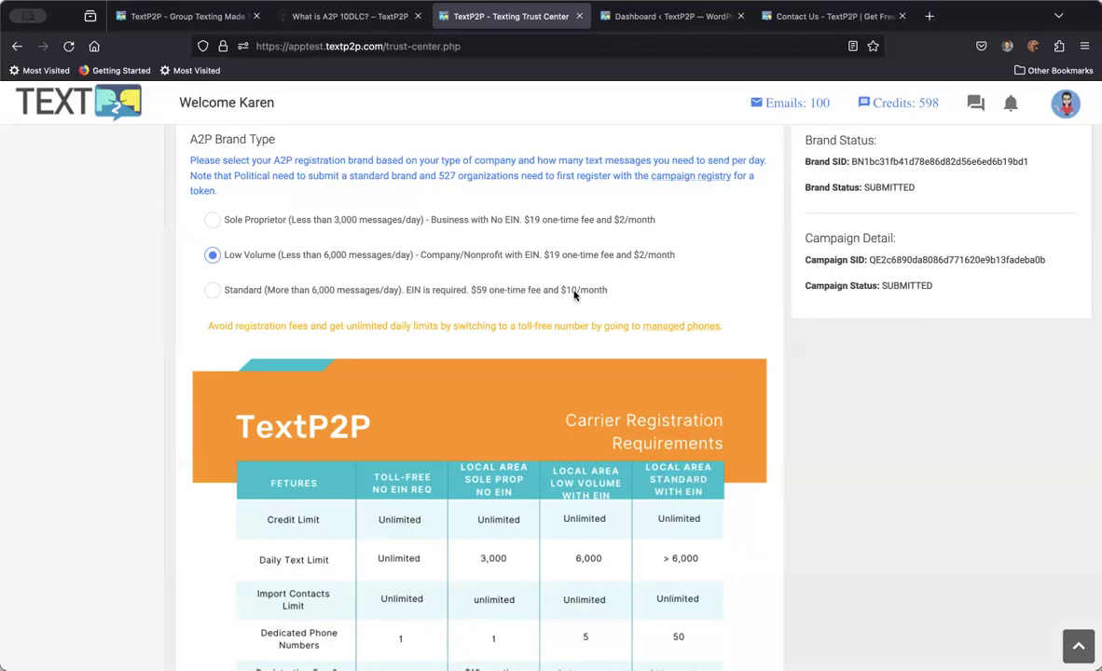
scroll(574, 295, down, 2)
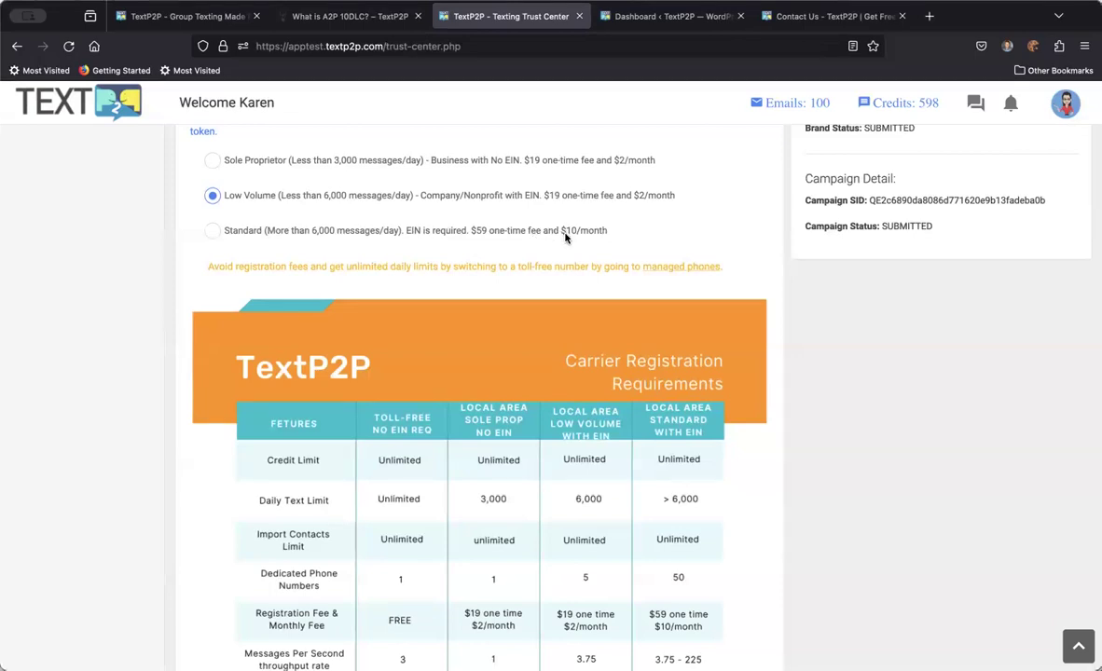
scroll(560, 244, down, 1)
scroll(560, 245, down, 1)
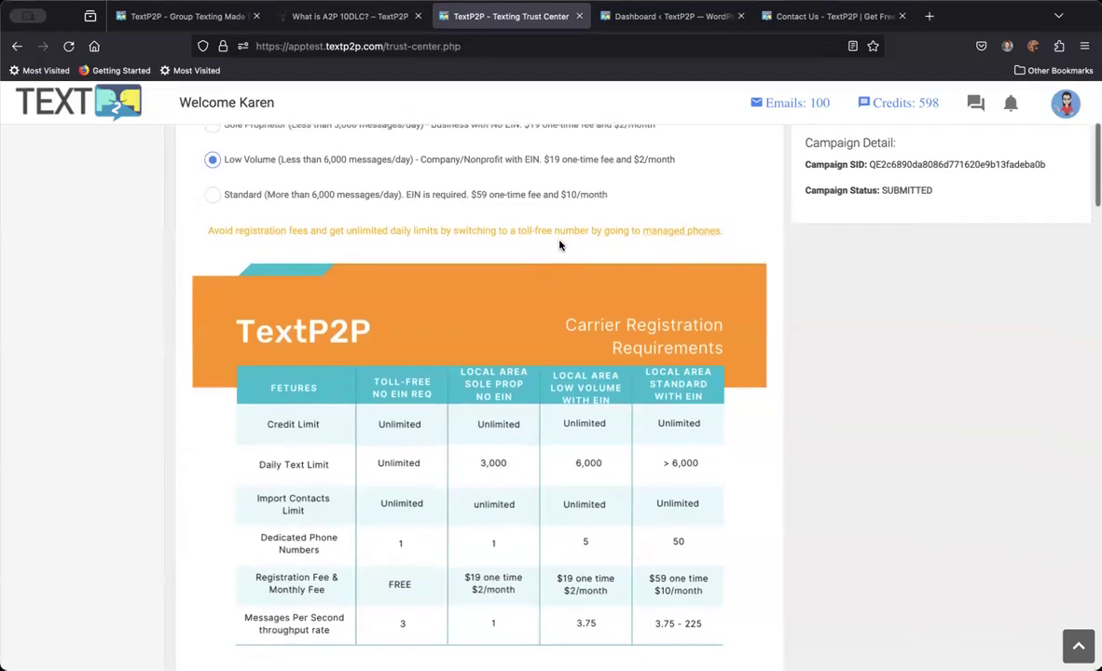
scroll(560, 244, down, 5)
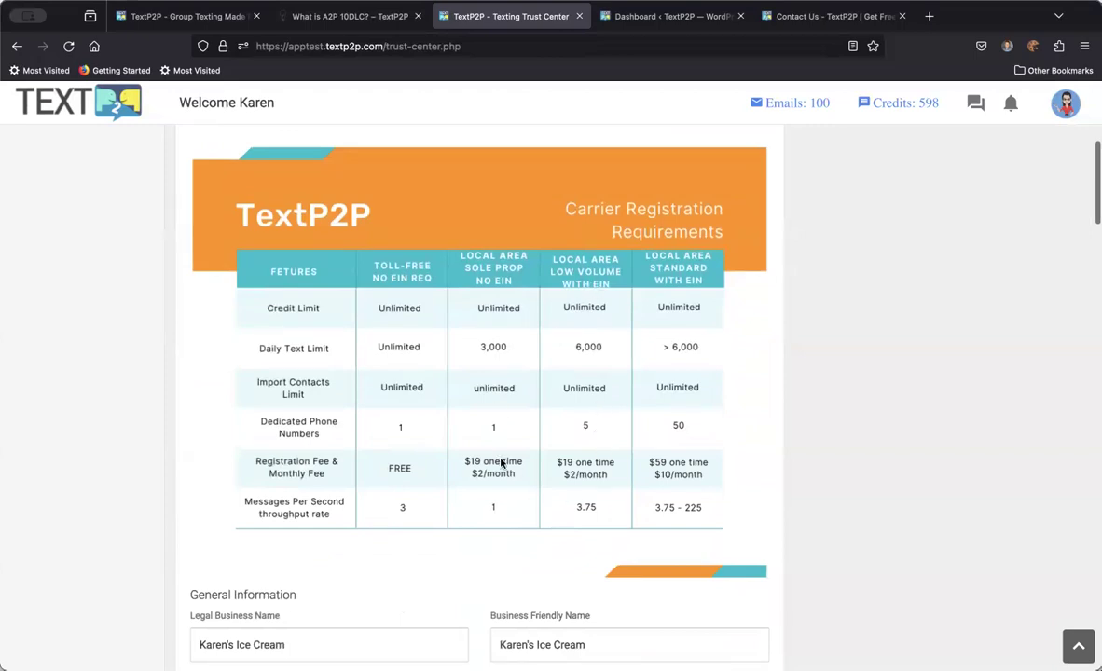
- Review the General Information section with the legal business name, friendly name and business address fields
scroll(373, 470, down, 6)
scroll(370, 472, down, 3)
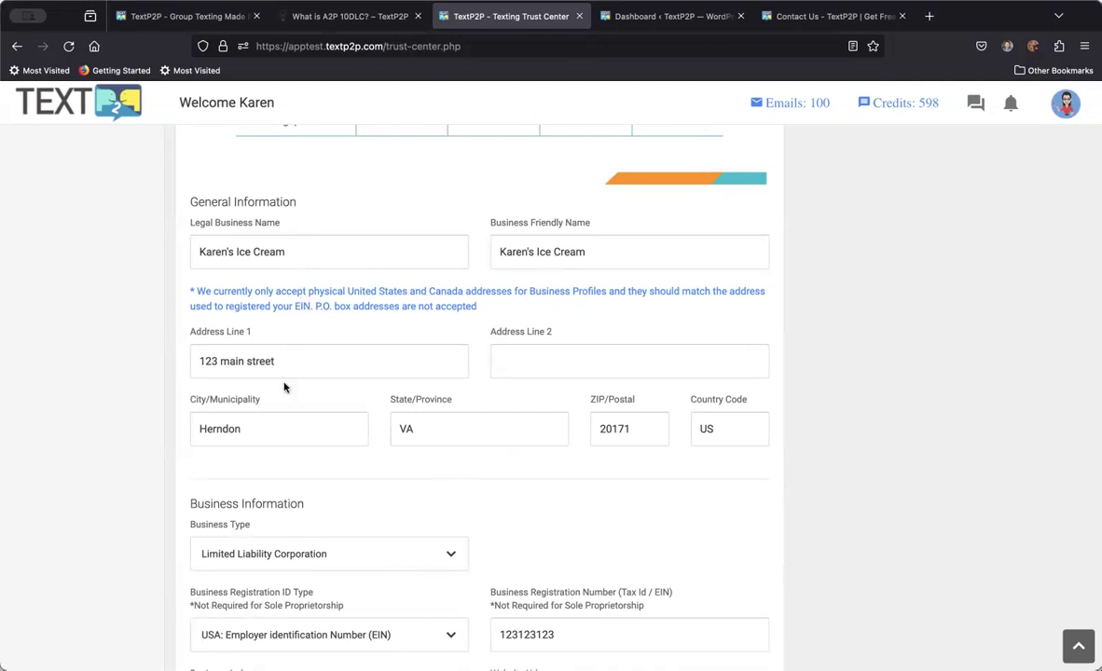
scroll(284, 387, down, 1)
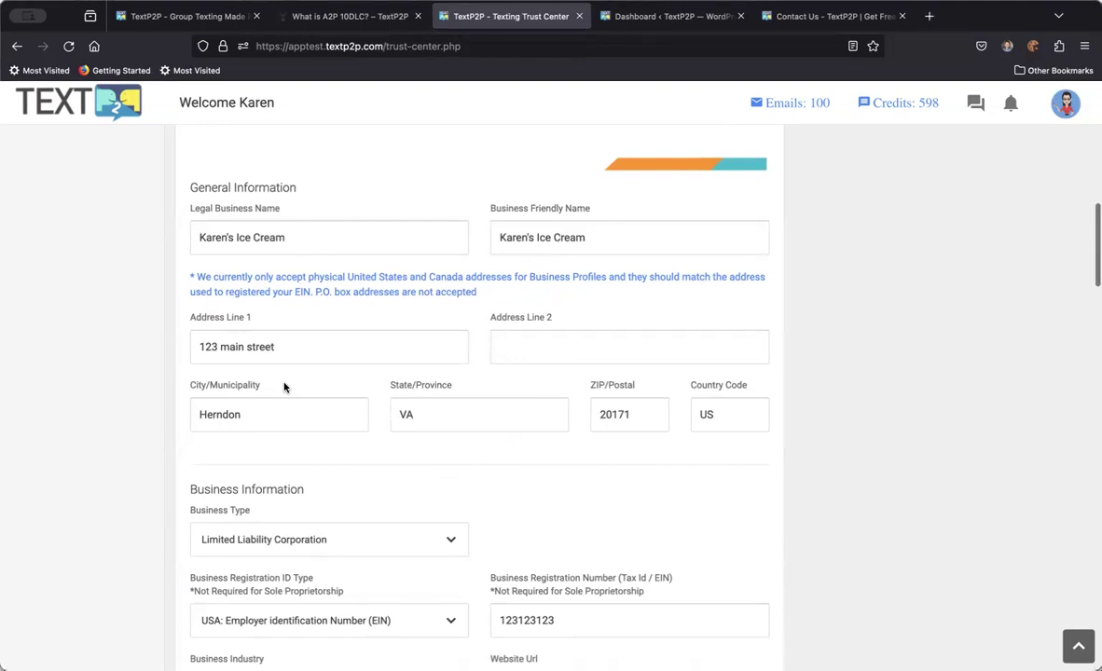
- Look through the available Business Type options in the Business Information section and close the list without choosing one
scroll(284, 387, down, 2)
scroll(284, 387, down, 3)
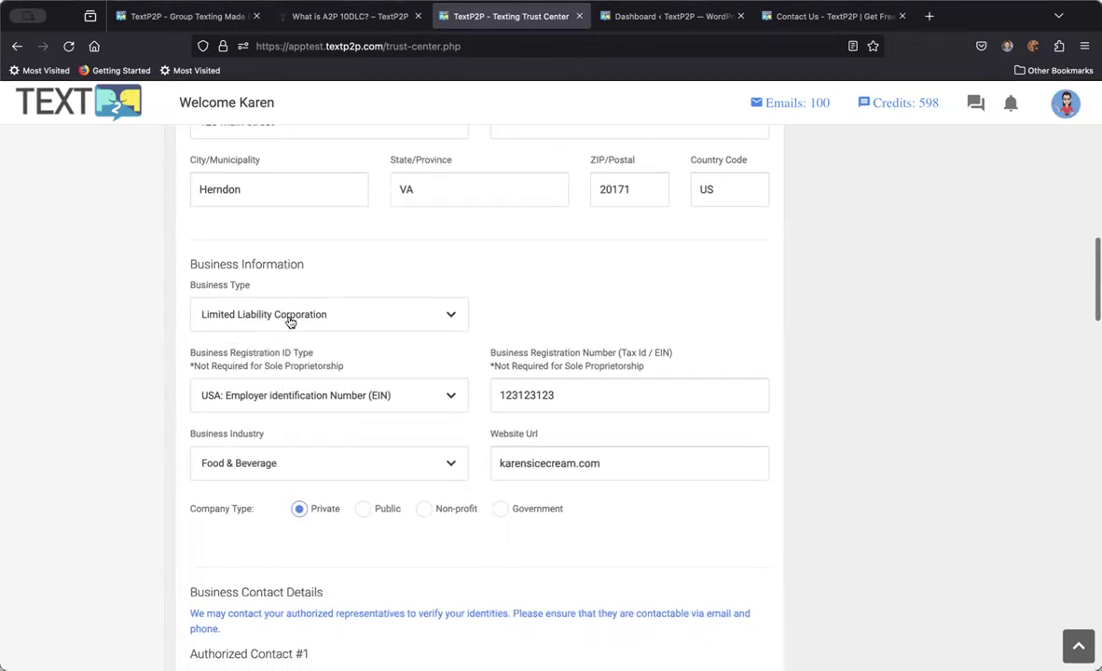
click(342, 316)
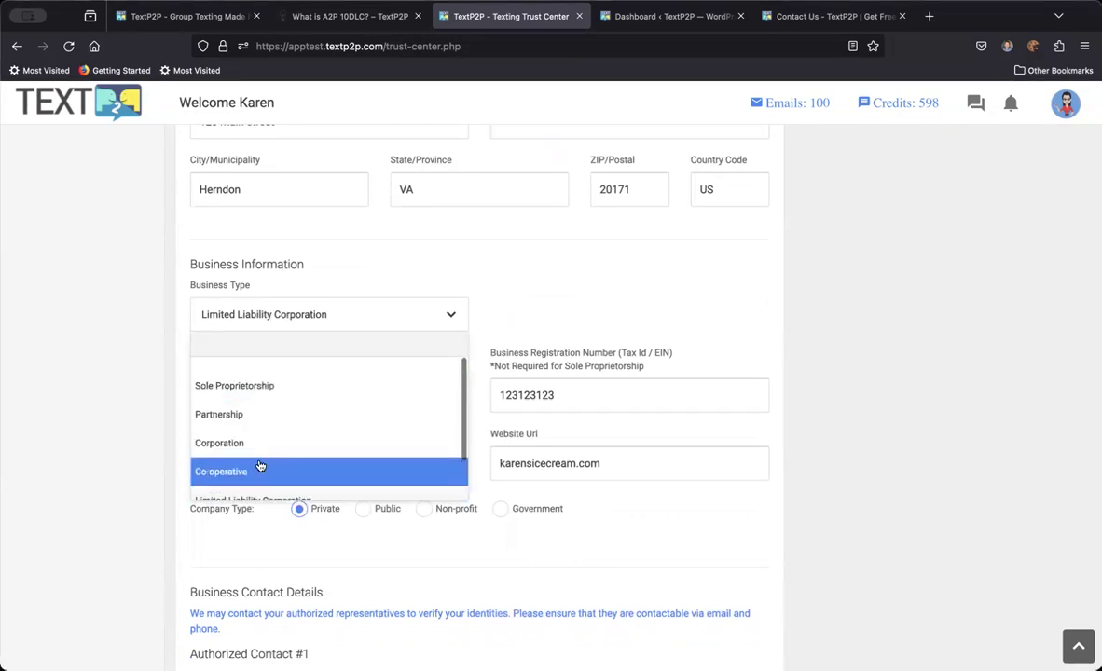
scroll(252, 455, down, 1)
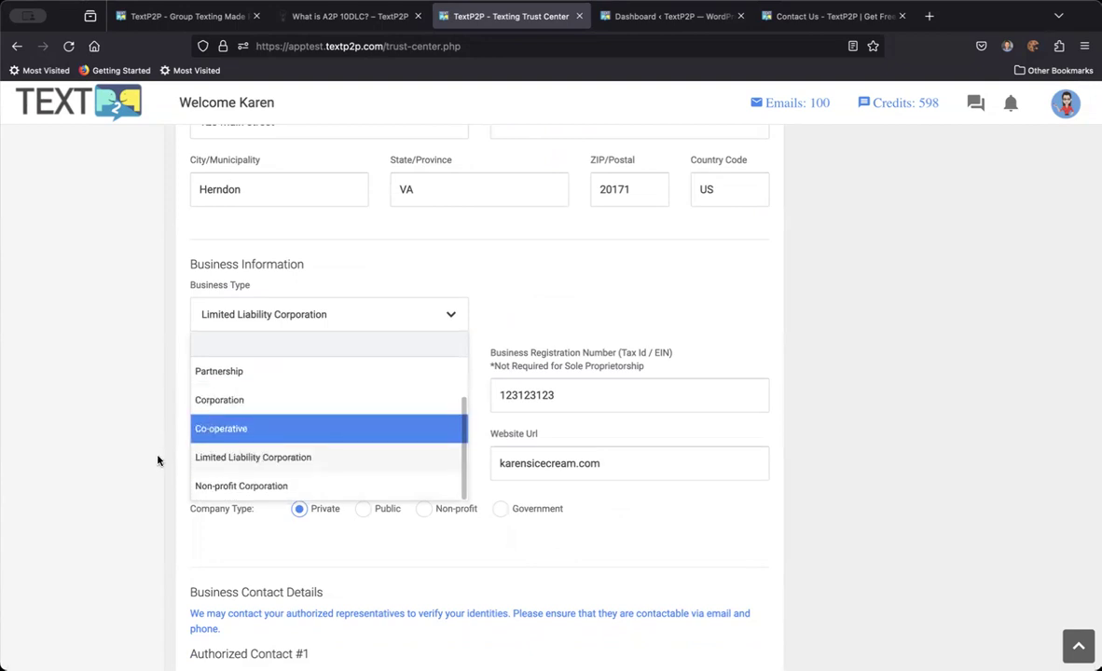
click(147, 427)
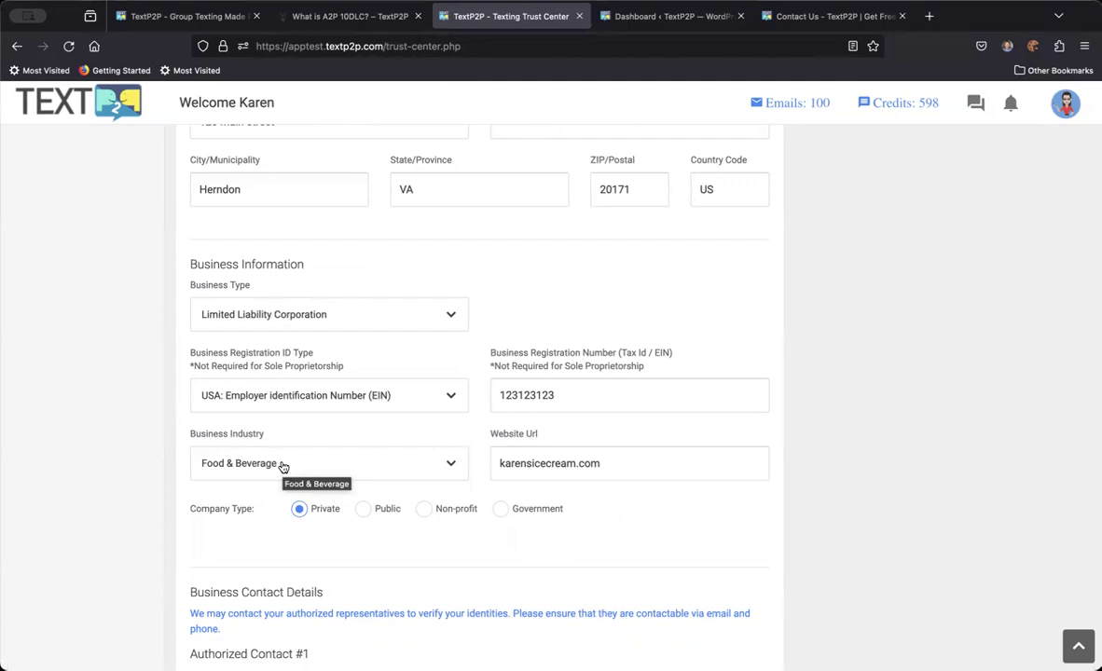
- Highlight the website URL in the Business Information section to check it, clear the highlight and review the company type choices
drag(506, 459, 641, 464)
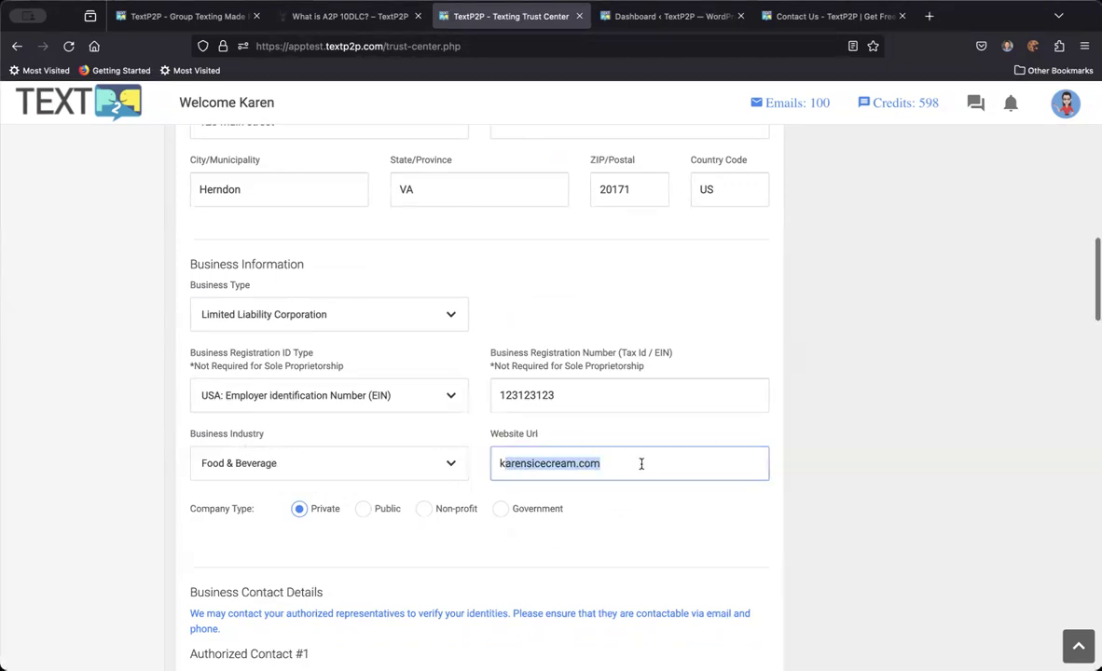
scroll(642, 463, down, 1)
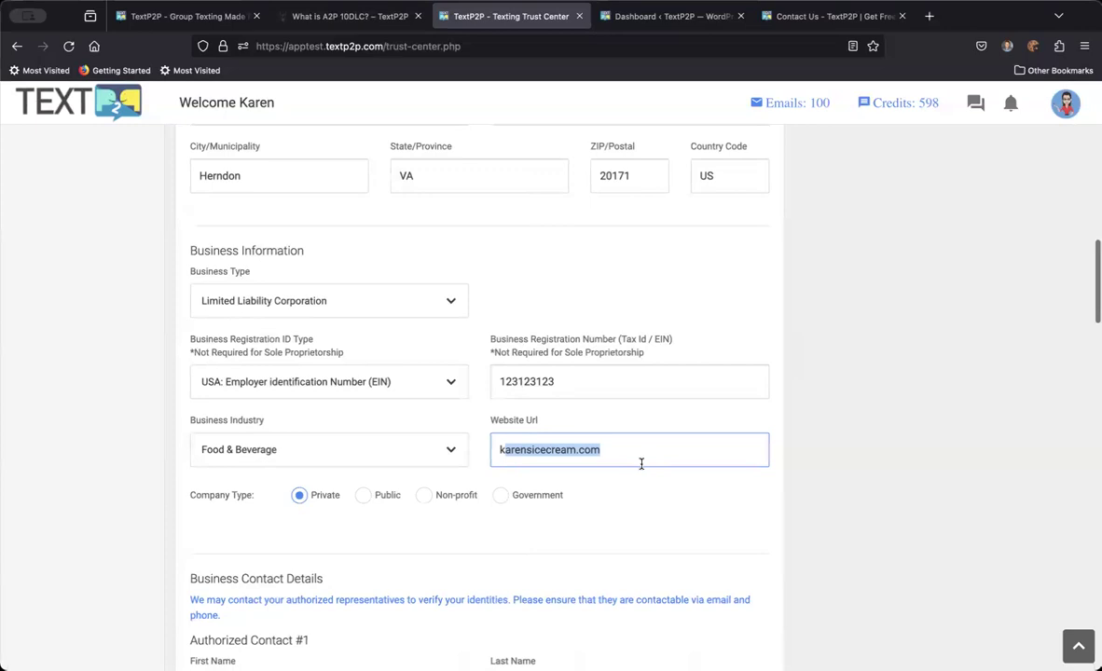
scroll(641, 466, down, 1)
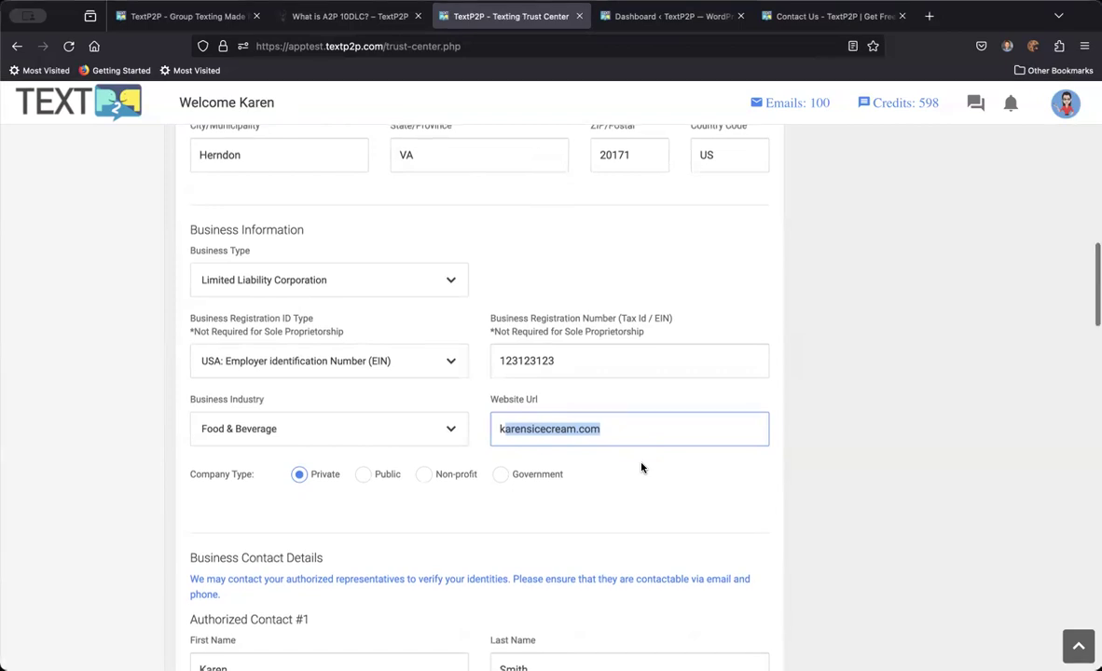
scroll(641, 468, up, 1)
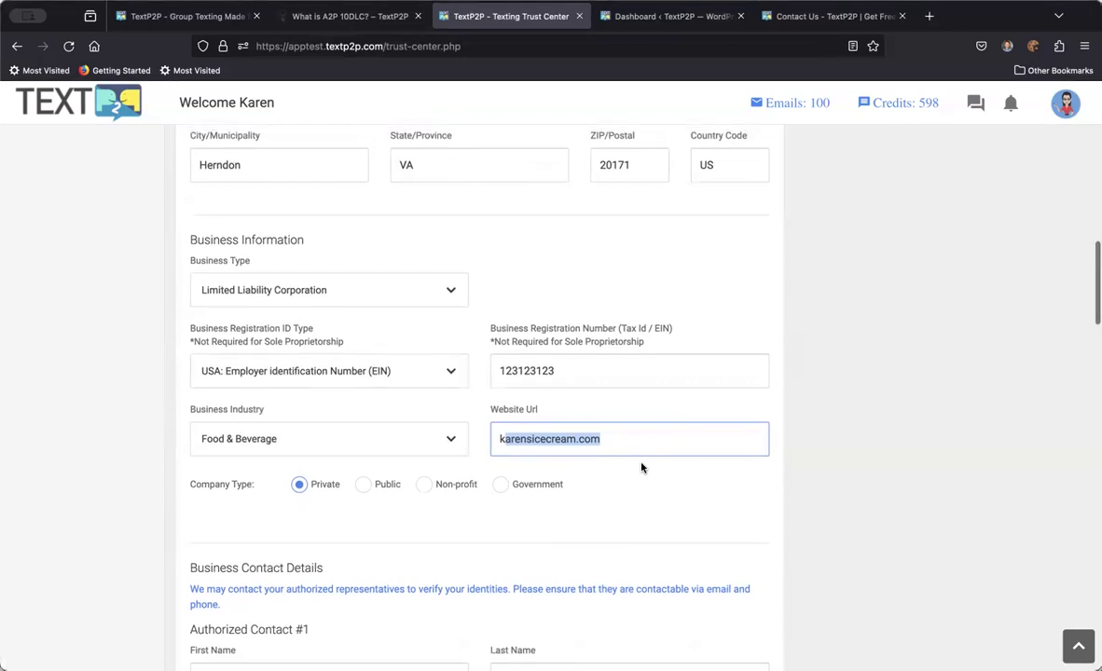
click(589, 439)
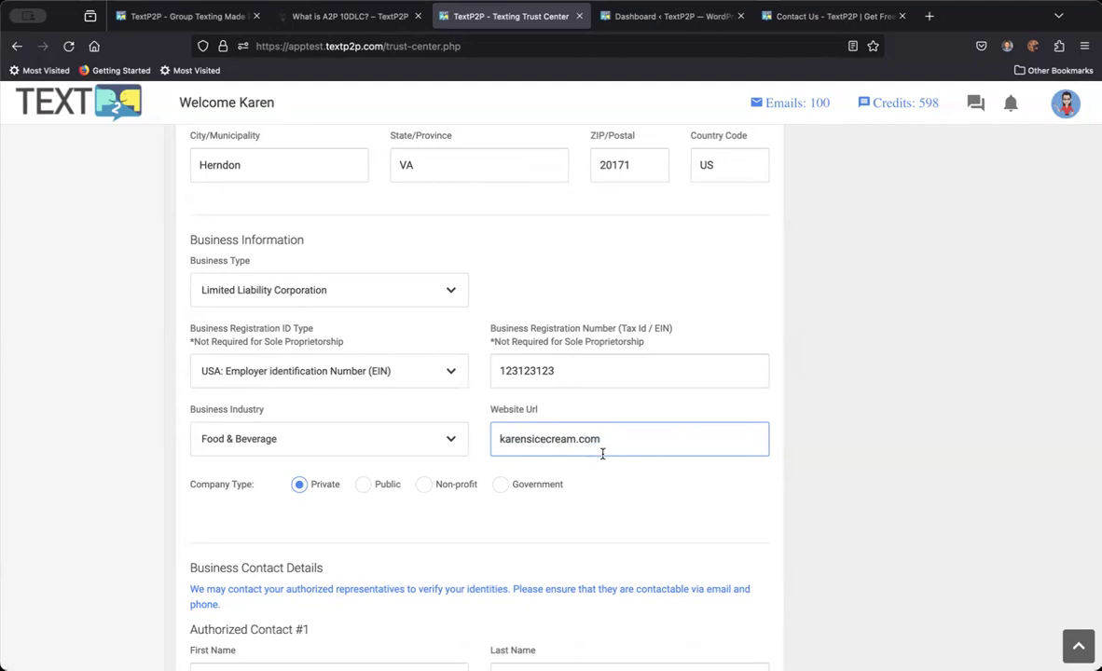
scroll(602, 454, down, 2)
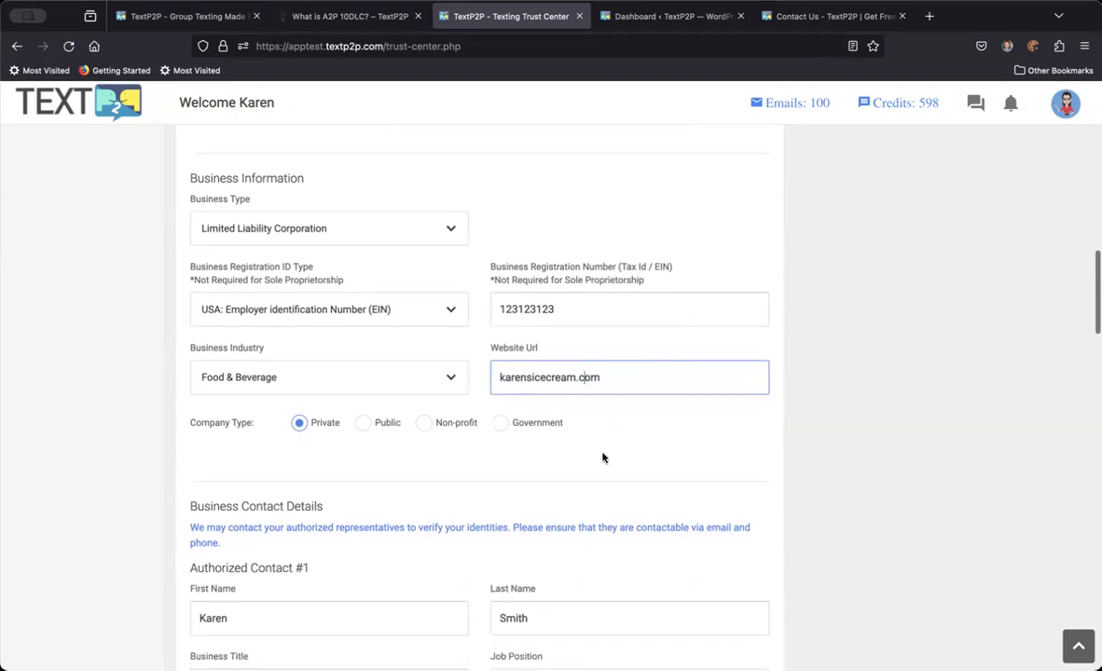
scroll(603, 458, down, 1)
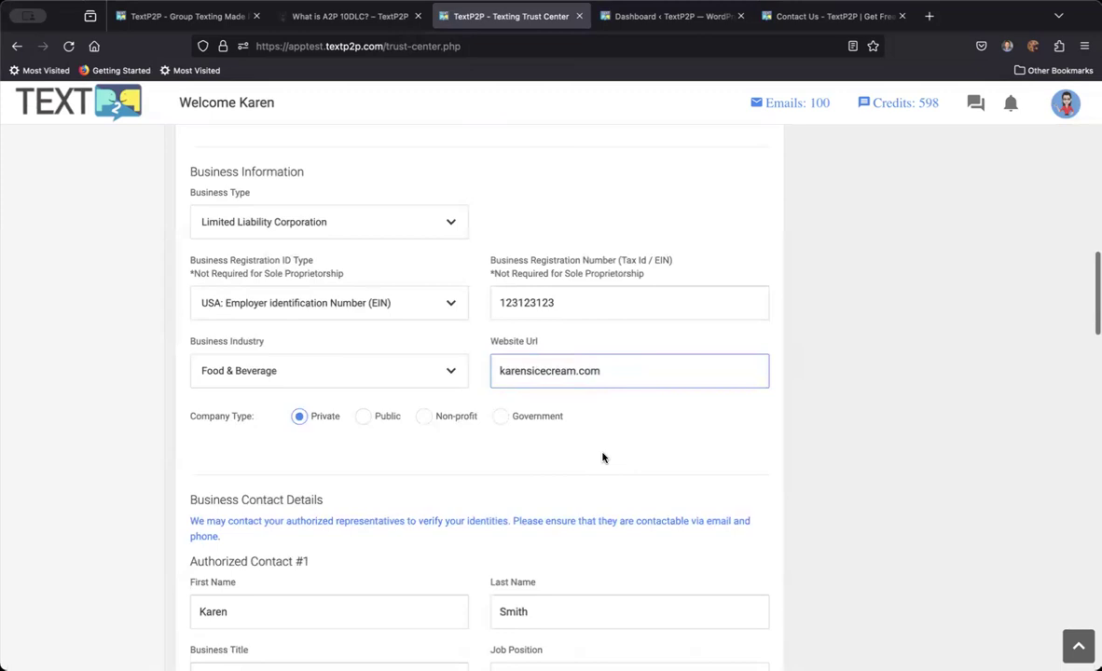
scroll(602, 458, down, 1)
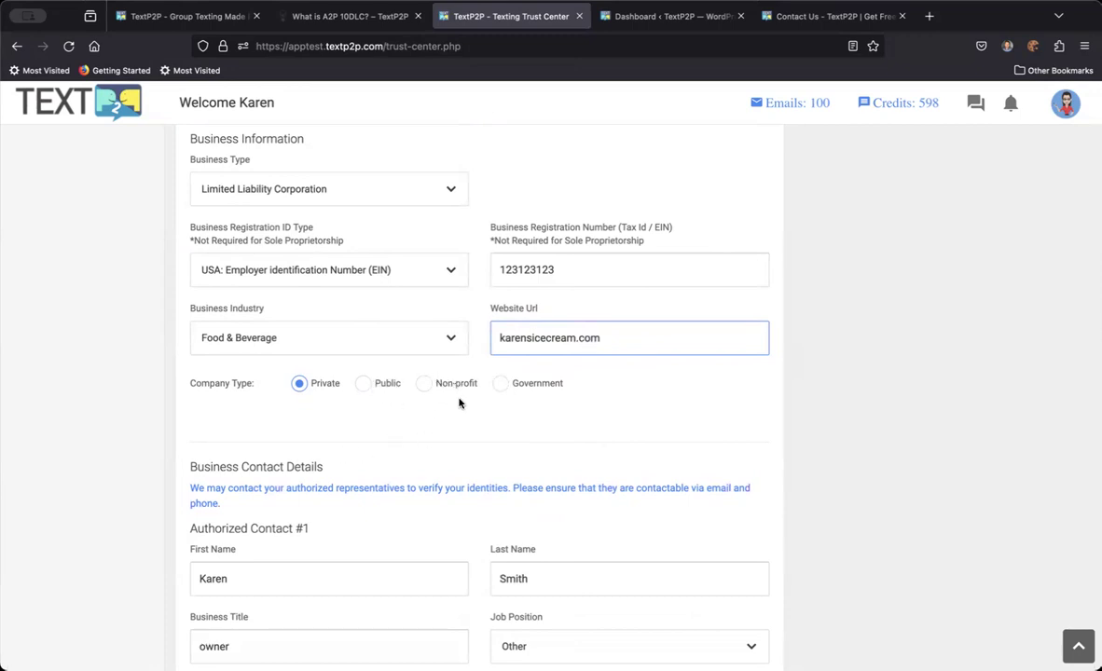
- Review both authorized contacts in Business Contact Details, highlighting the domain of the first contact's email to compare with the website
scroll(308, 471, down, 3)
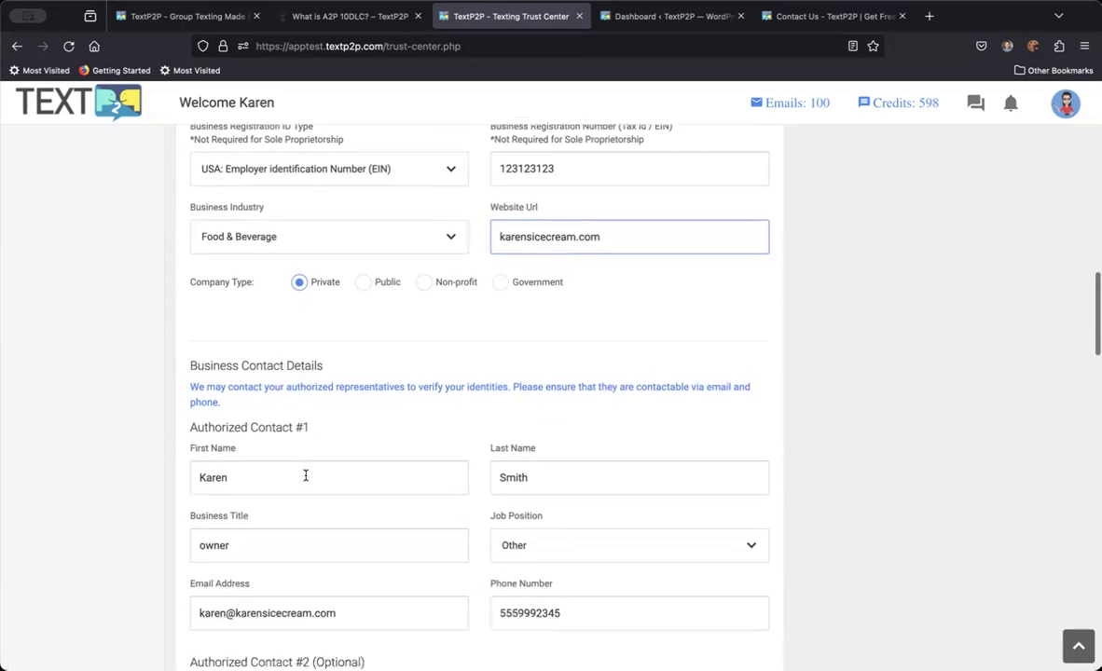
scroll(306, 479, down, 2)
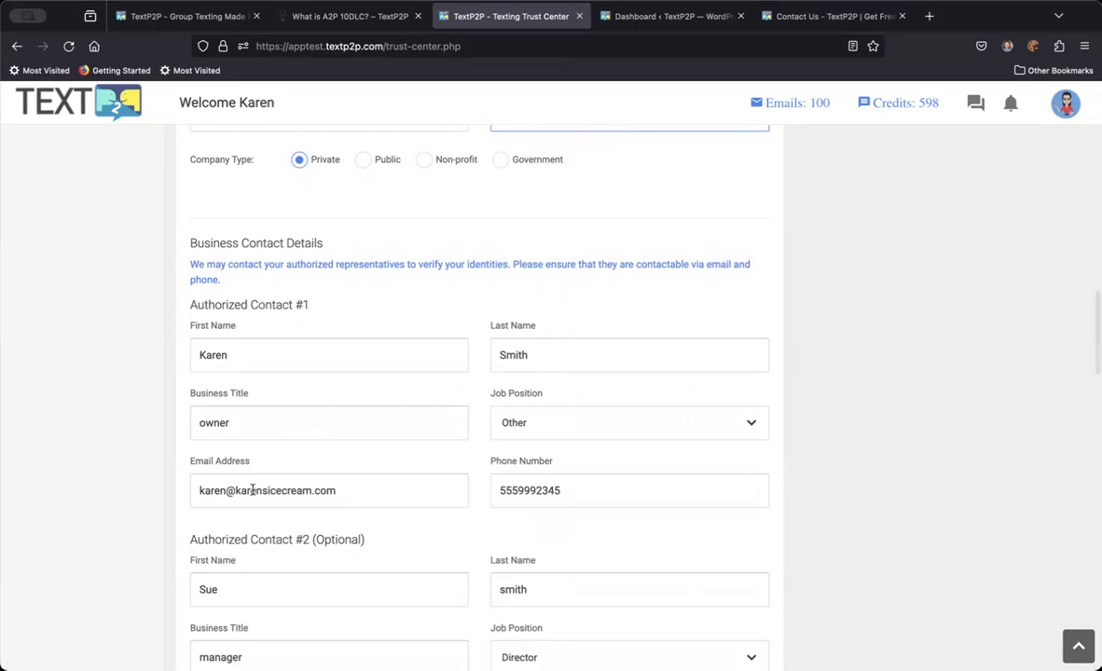
drag(340, 491, 231, 487)
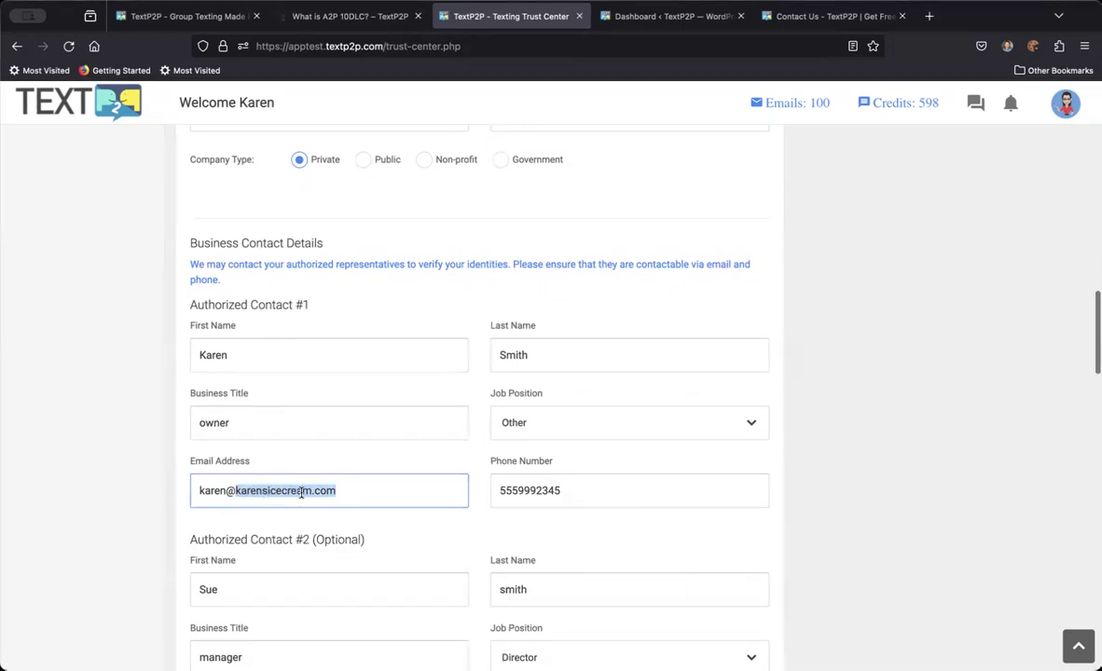
scroll(477, 406, up, 3)
scroll(531, 409, down, 3)
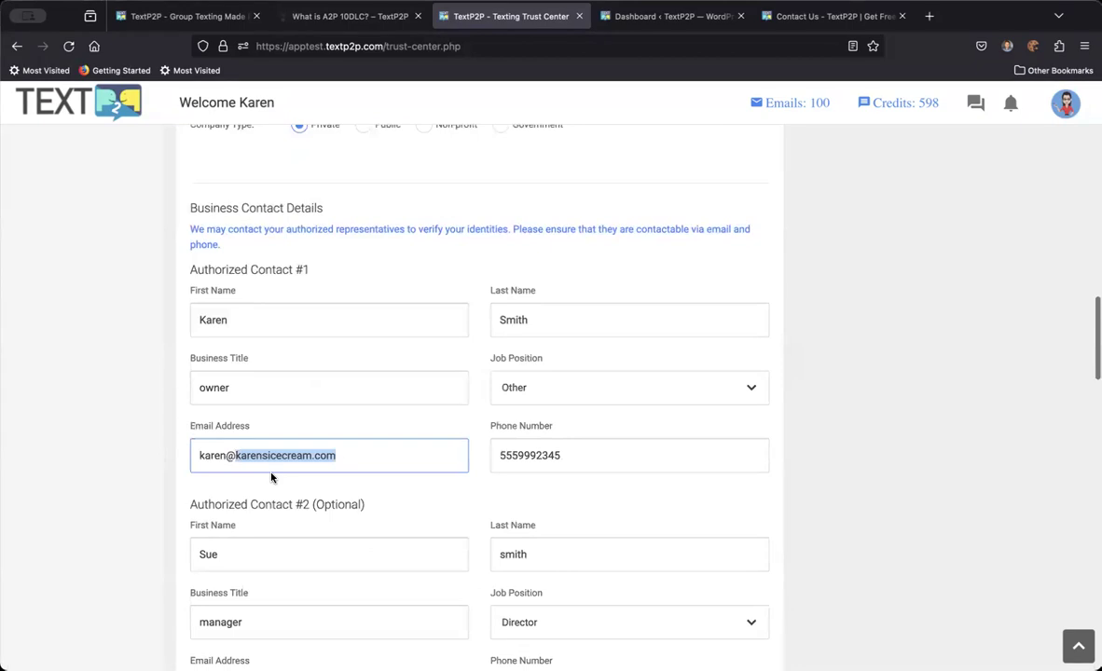
scroll(272, 477, down, 1)
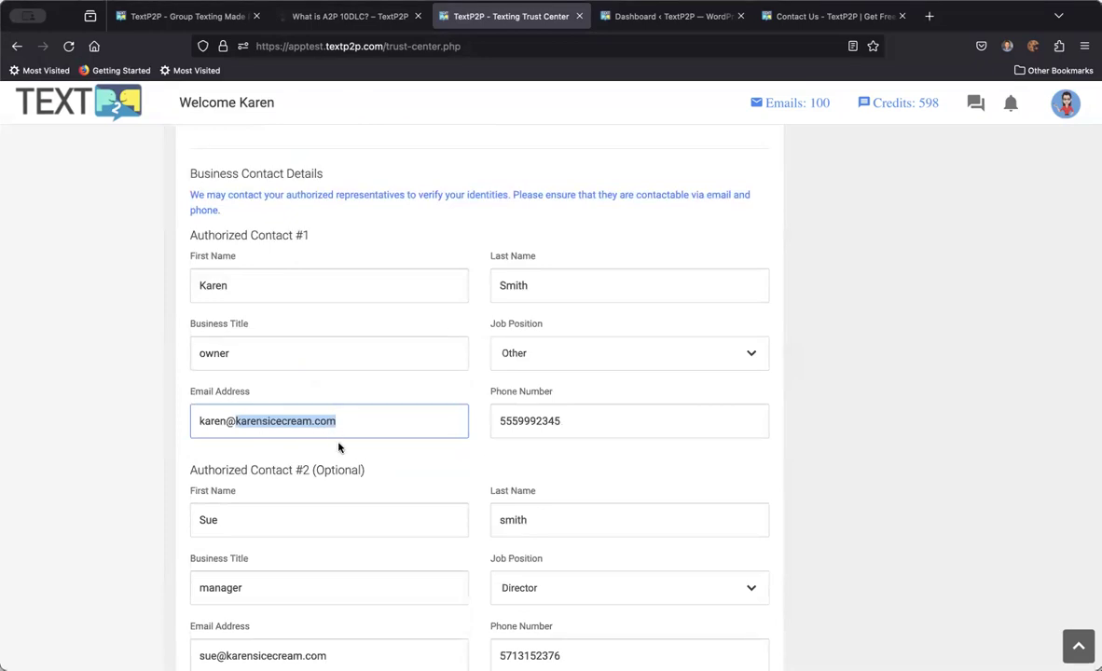
scroll(339, 447, down, 2)
scroll(340, 447, down, 1)
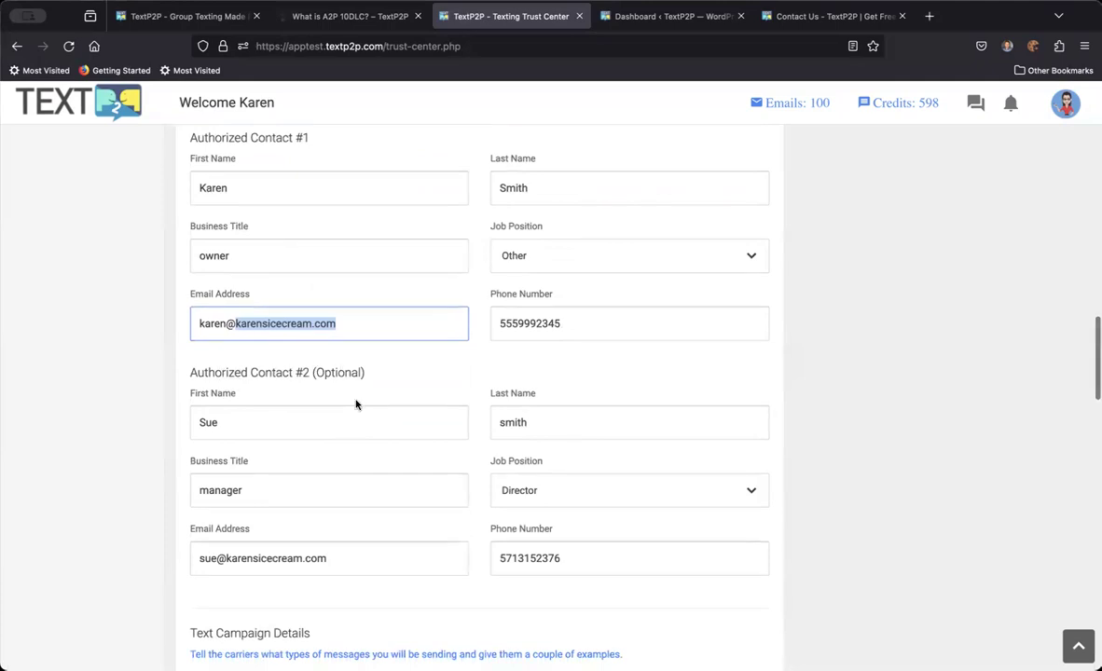
- Look through the available campaign types and their monthly prices in Text Campaign Details, closing the list without choosing another type
scroll(355, 404, down, 8)
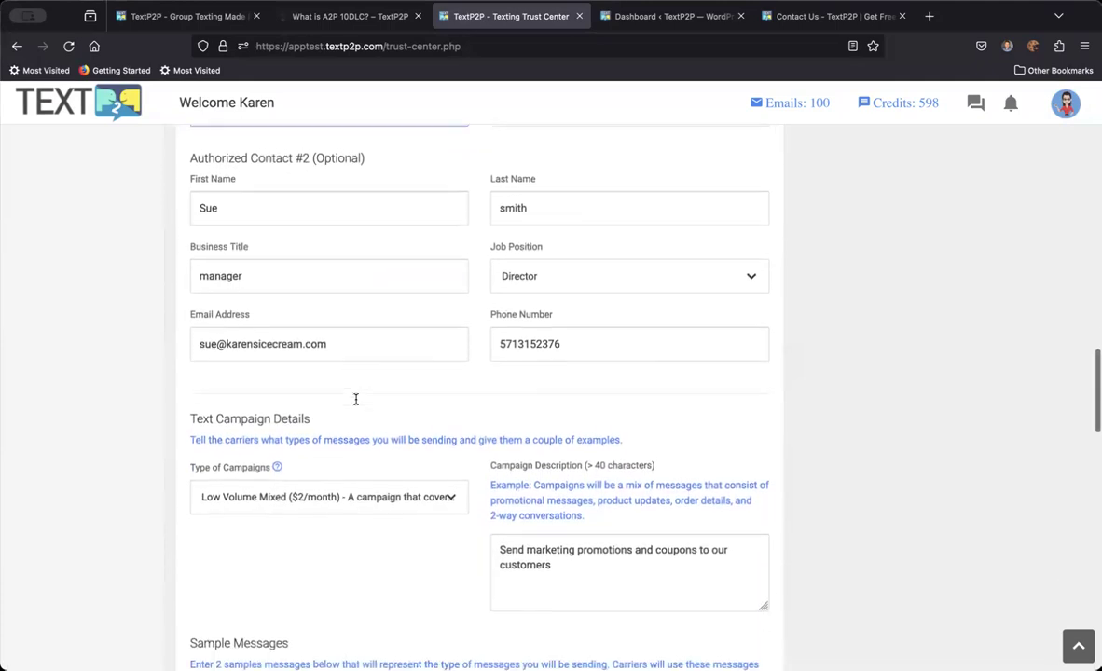
scroll(355, 404, down, 4)
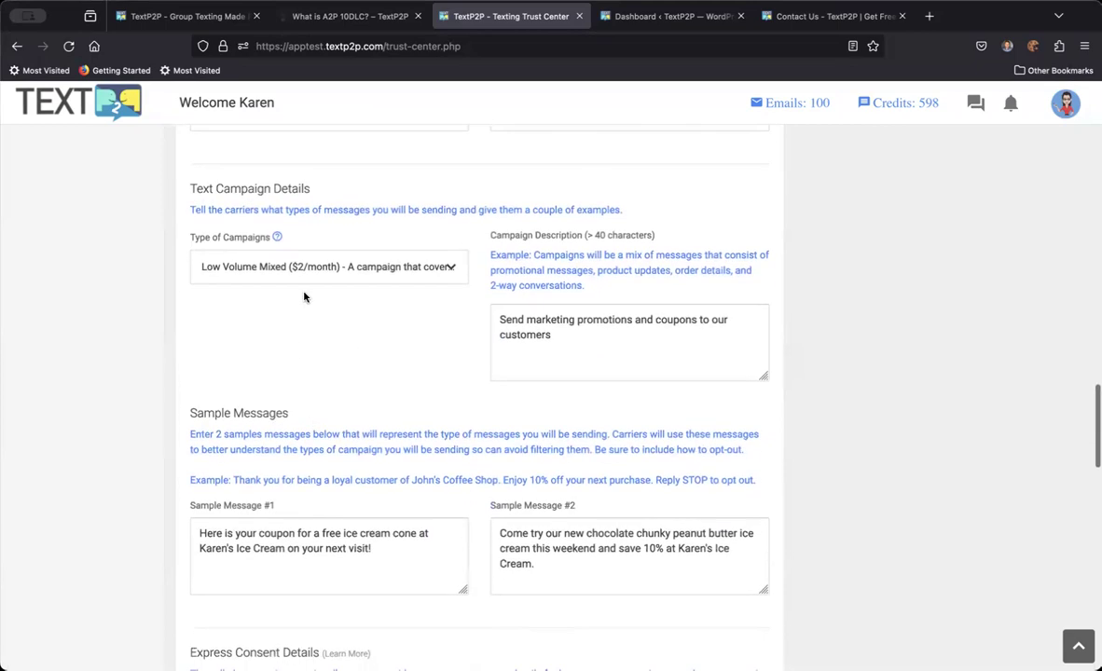
click(378, 273)
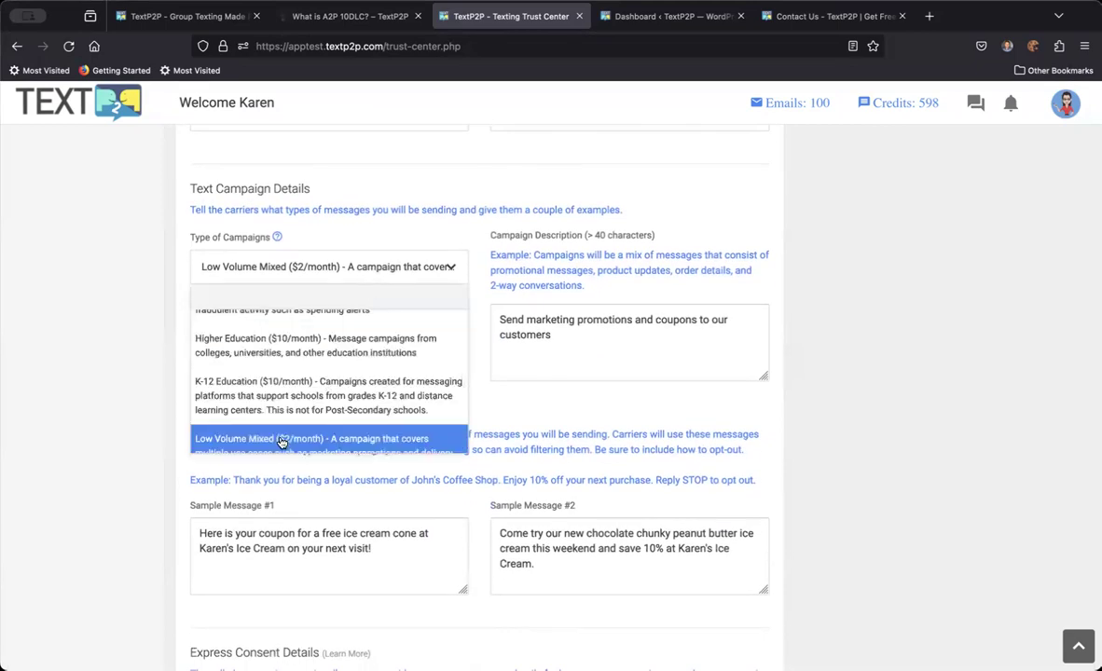
scroll(324, 392, up, 1)
scroll(325, 392, up, 5)
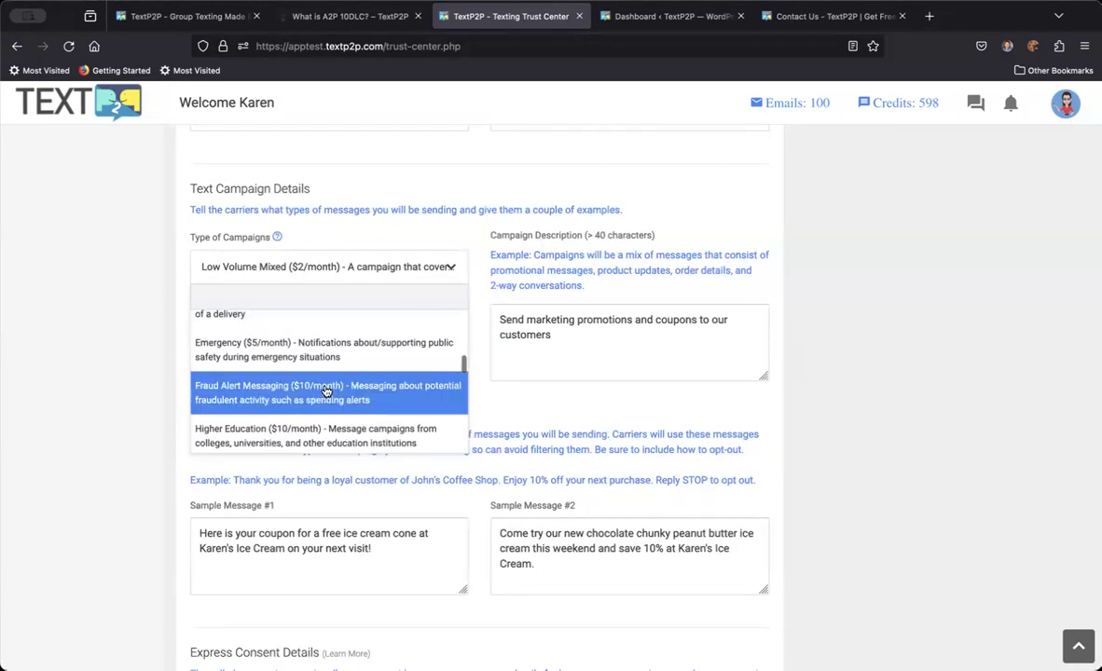
scroll(325, 392, up, 3)
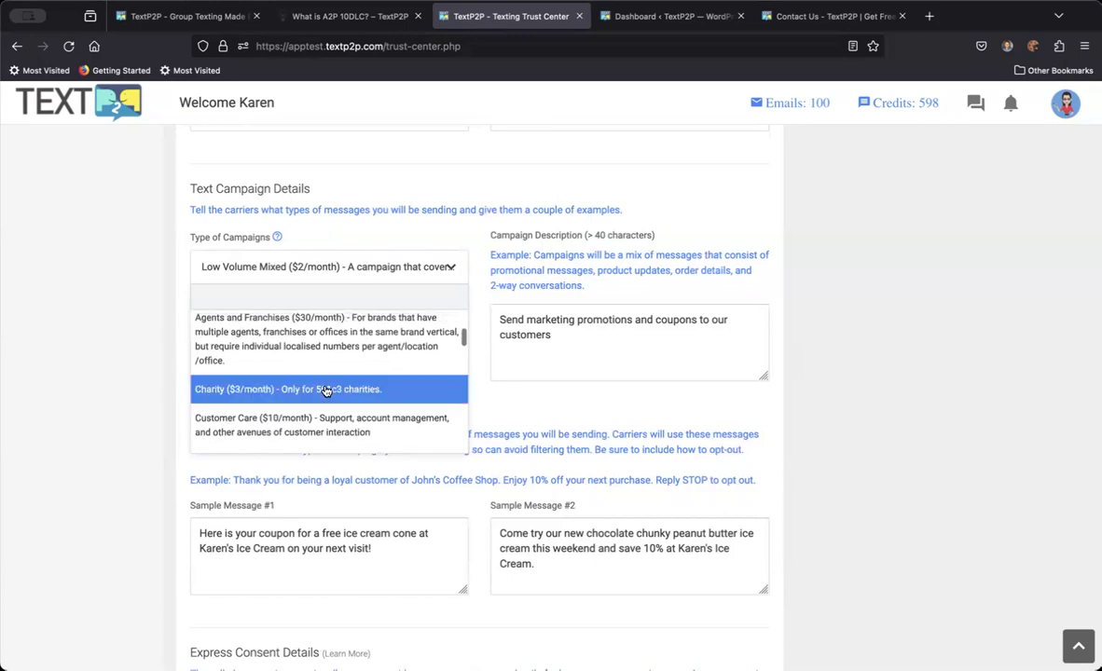
scroll(324, 392, up, 3)
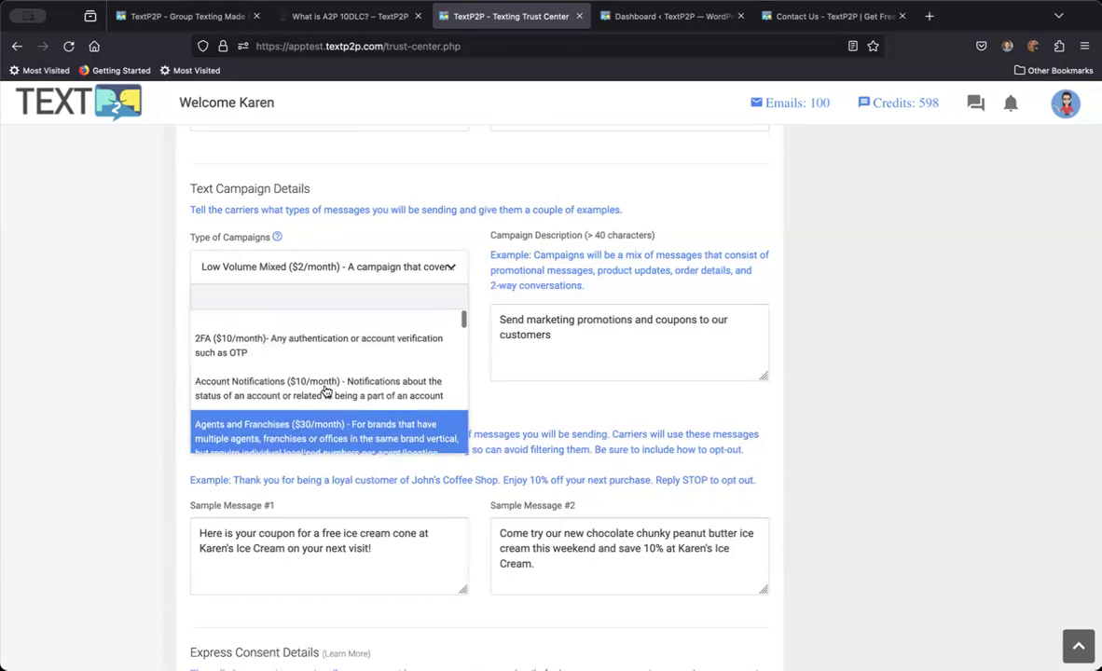
scroll(324, 392, down, 3)
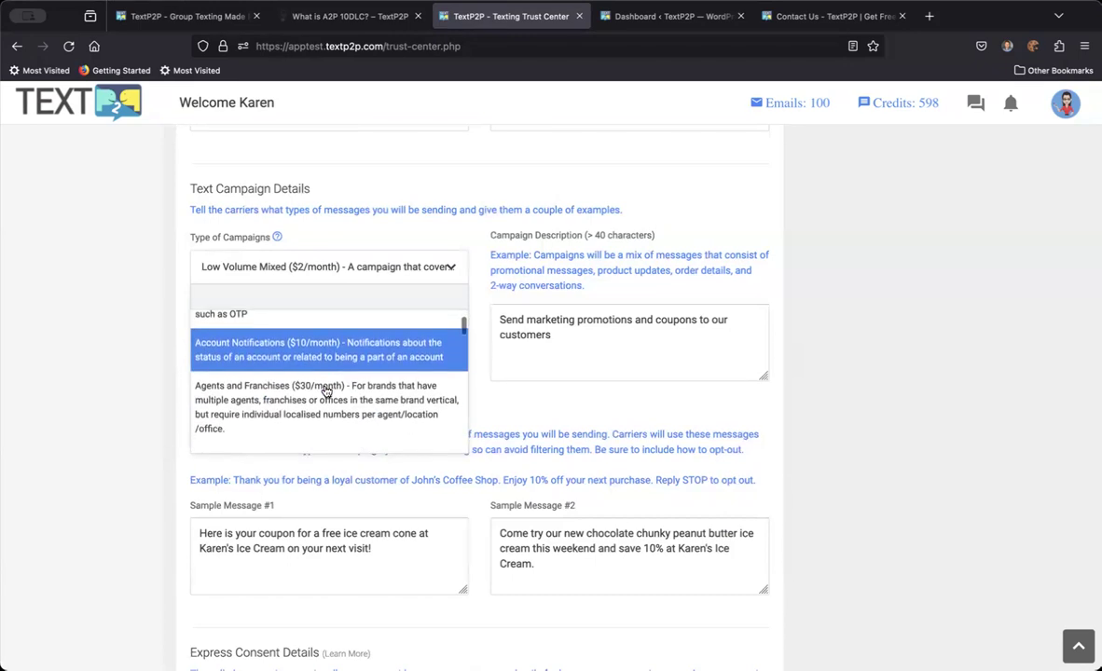
scroll(325, 390, down, 2)
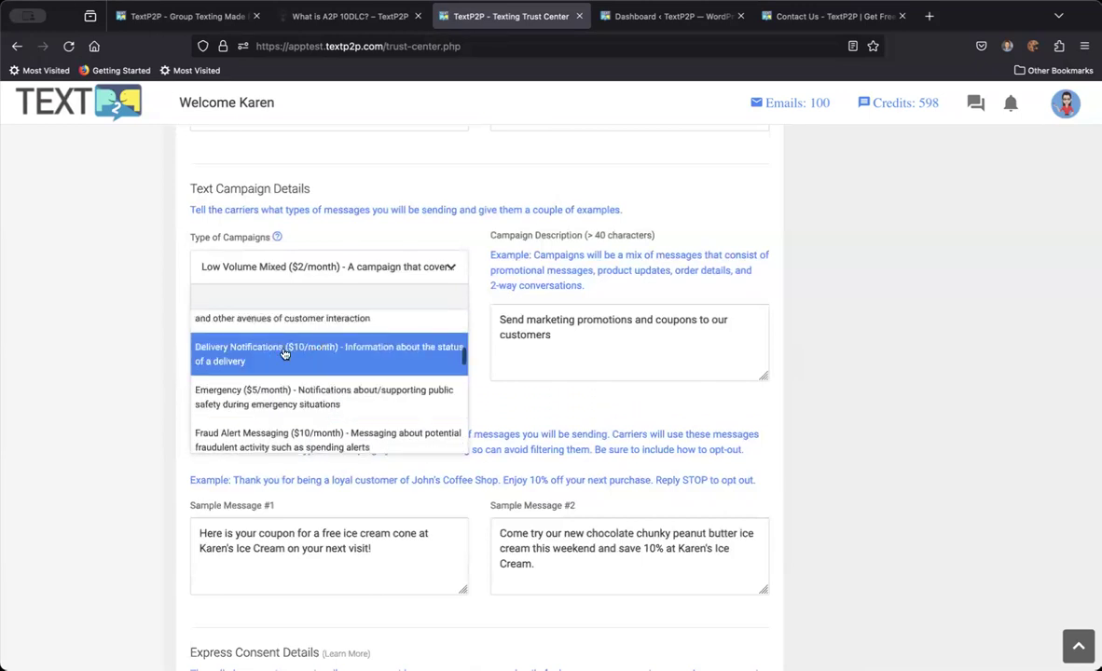
scroll(311, 352, down, 2)
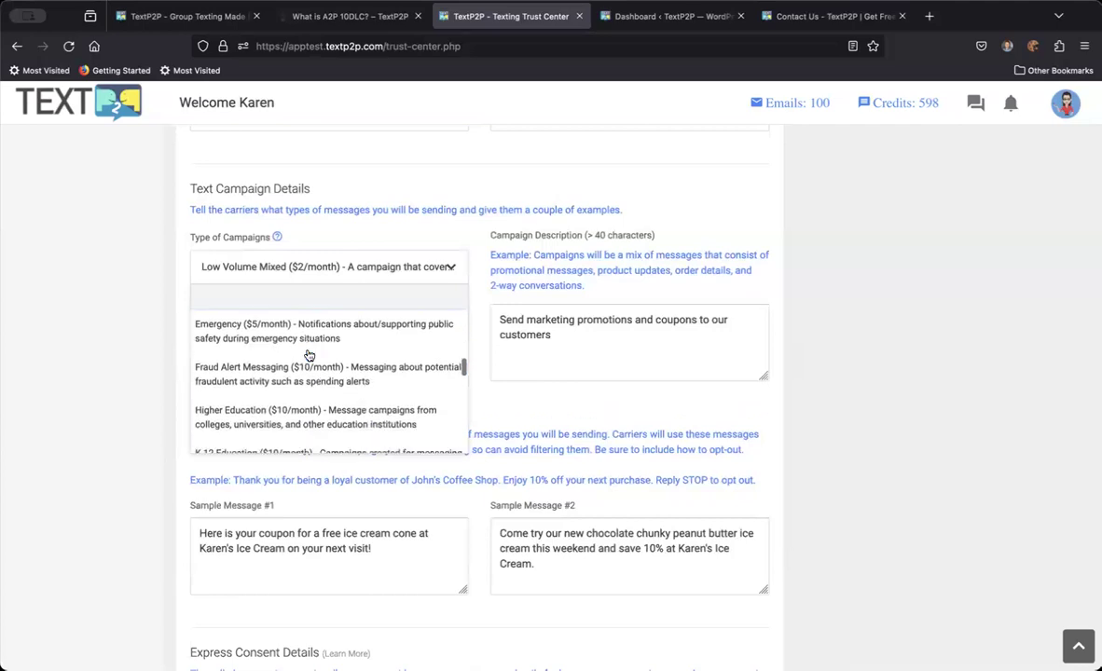
scroll(308, 354, up, 1)
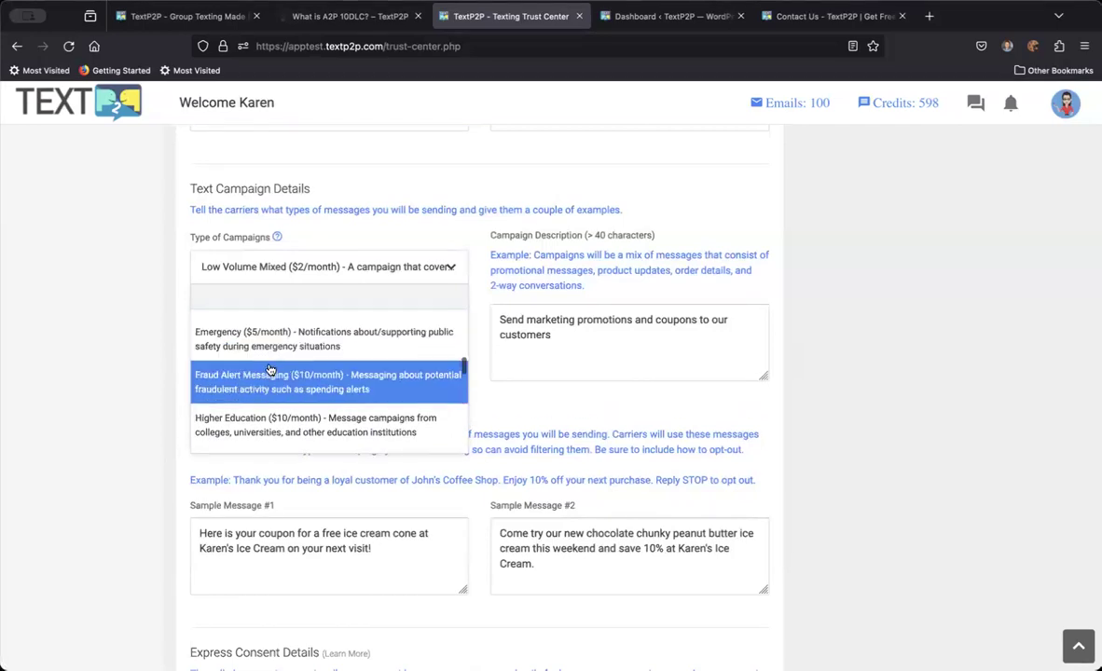
scroll(272, 370, down, 1)
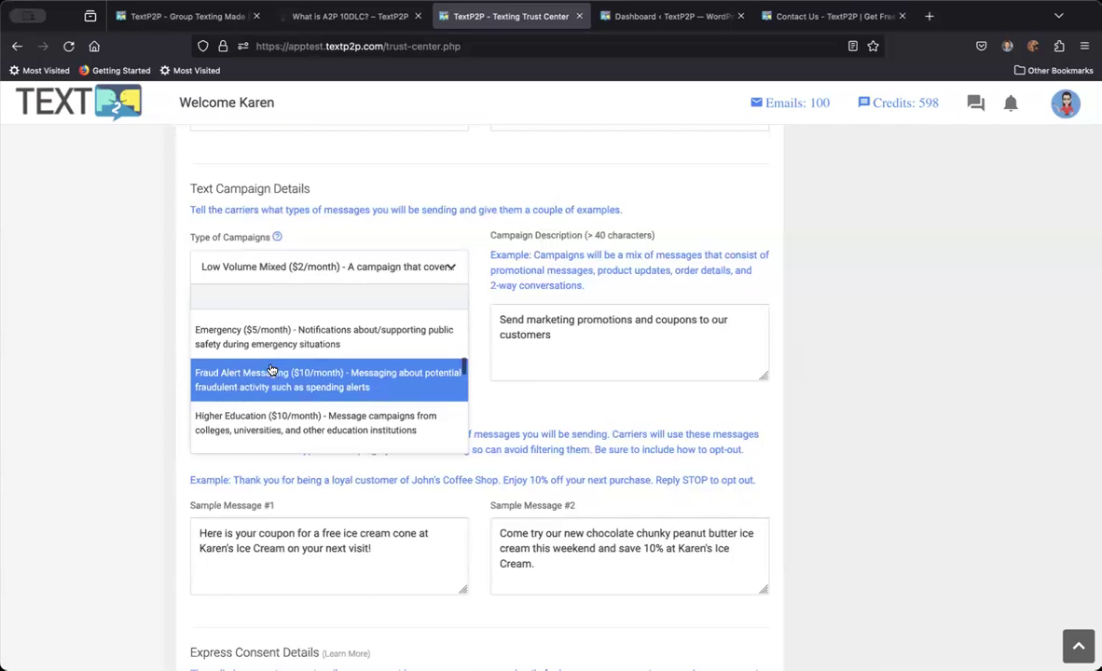
scroll(273, 370, down, 2)
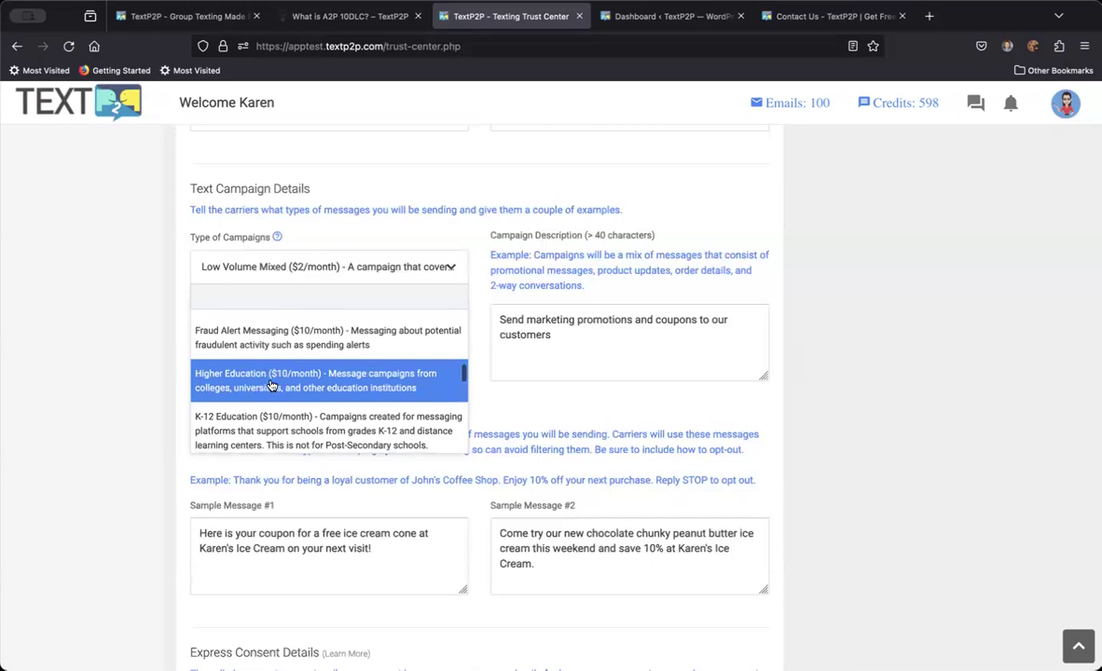
scroll(272, 386, down, 1)
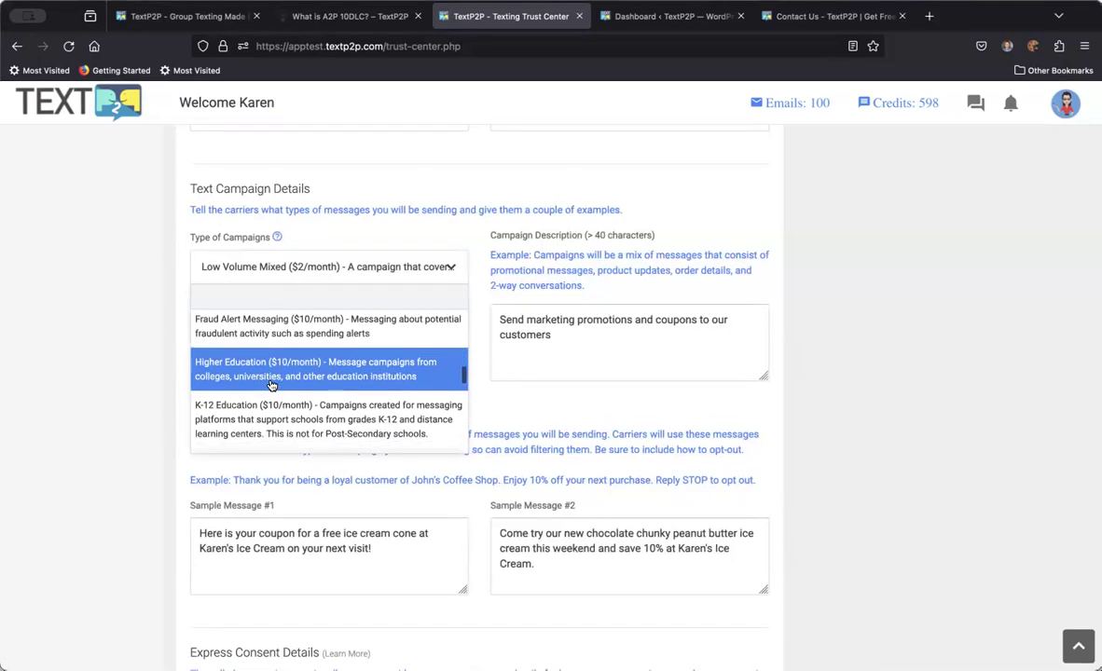
scroll(271, 385, down, 5)
scroll(314, 362, down, 3)
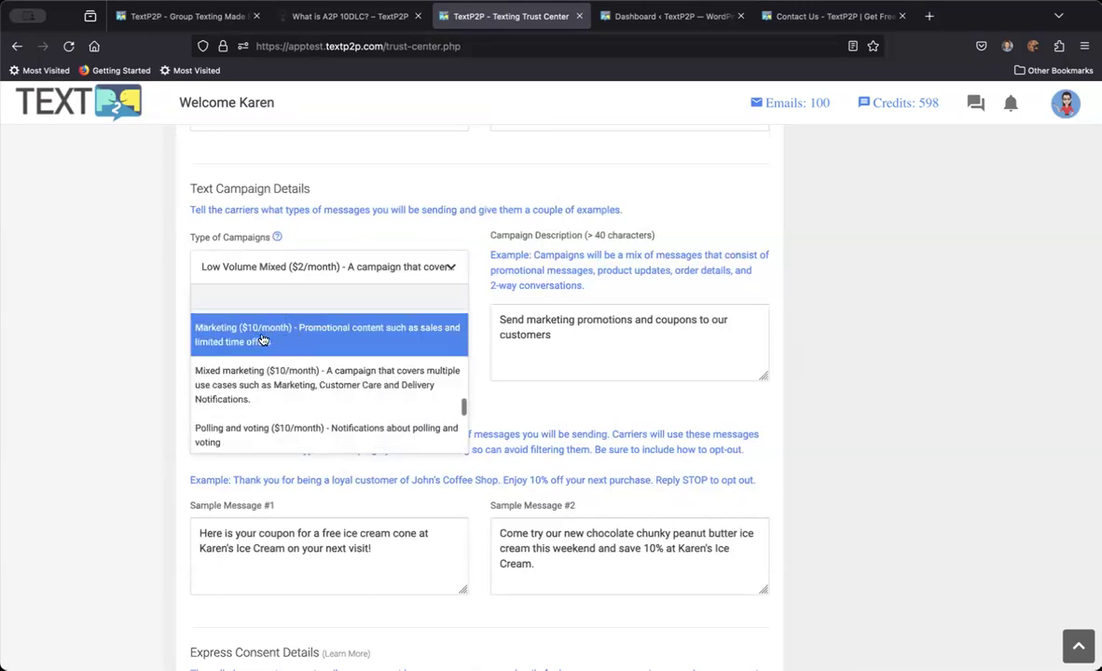
click(141, 336)
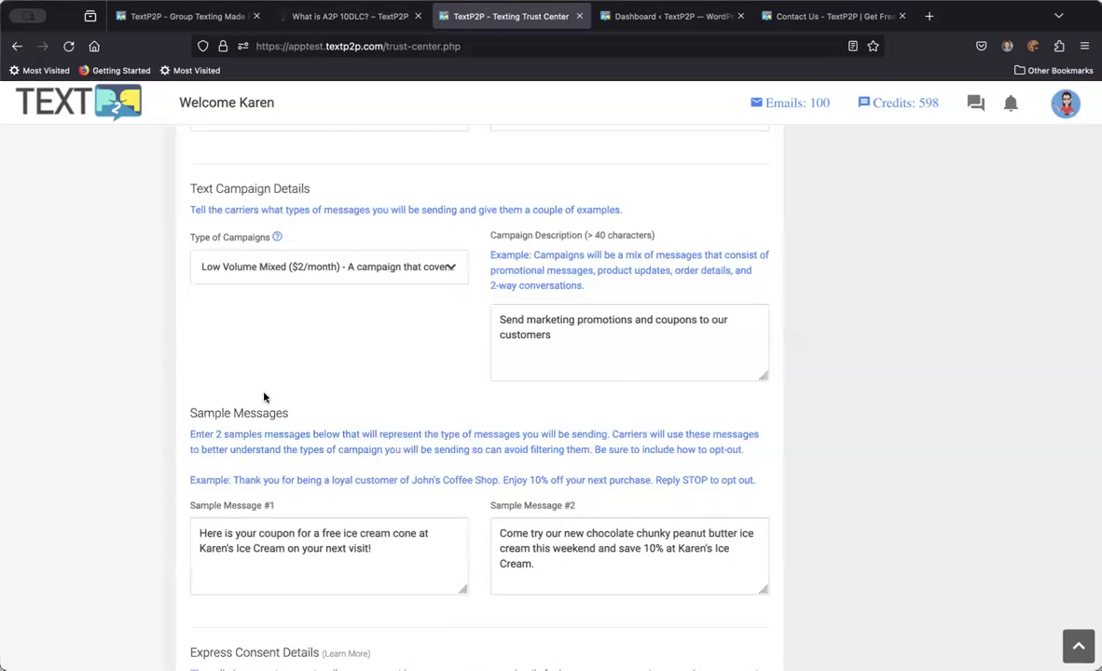
- Review the Campaign Description field and highlight its example text about a mix of messages and 2-way conversations
scroll(338, 422, down, 1)
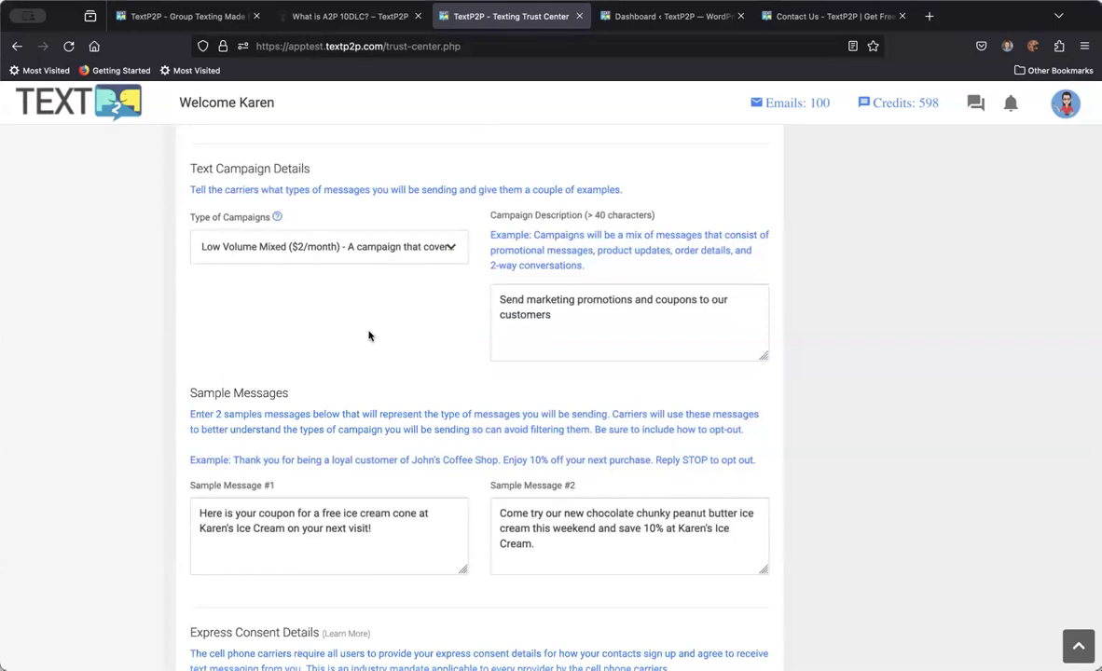
scroll(371, 403, down, 2)
scroll(371, 403, down, 1)
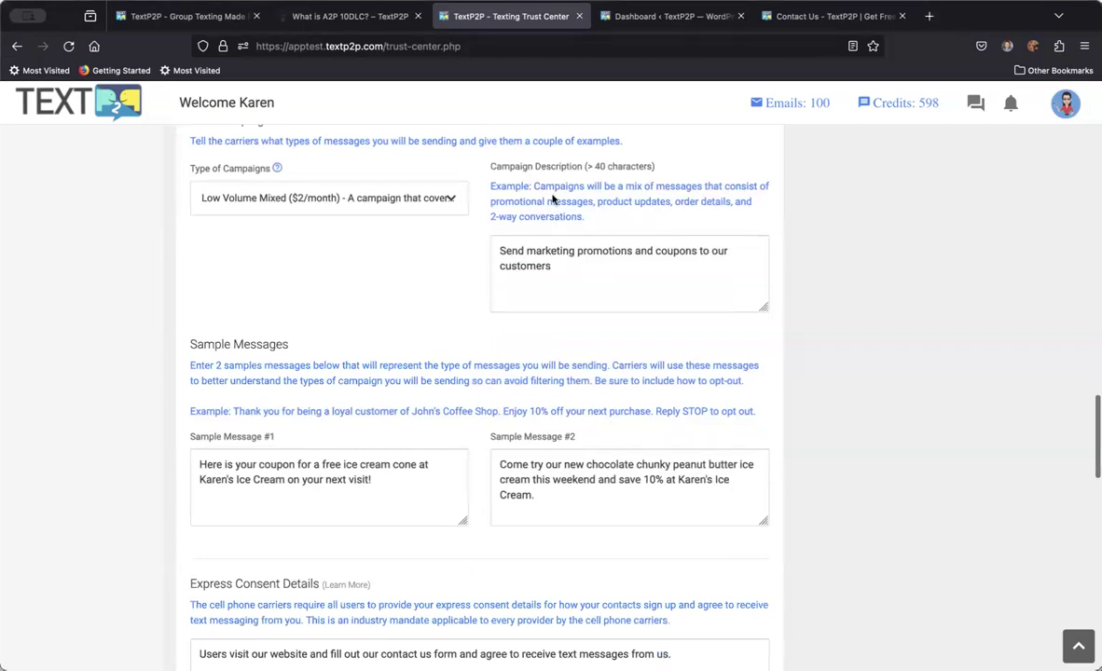
drag(533, 186, 593, 220)
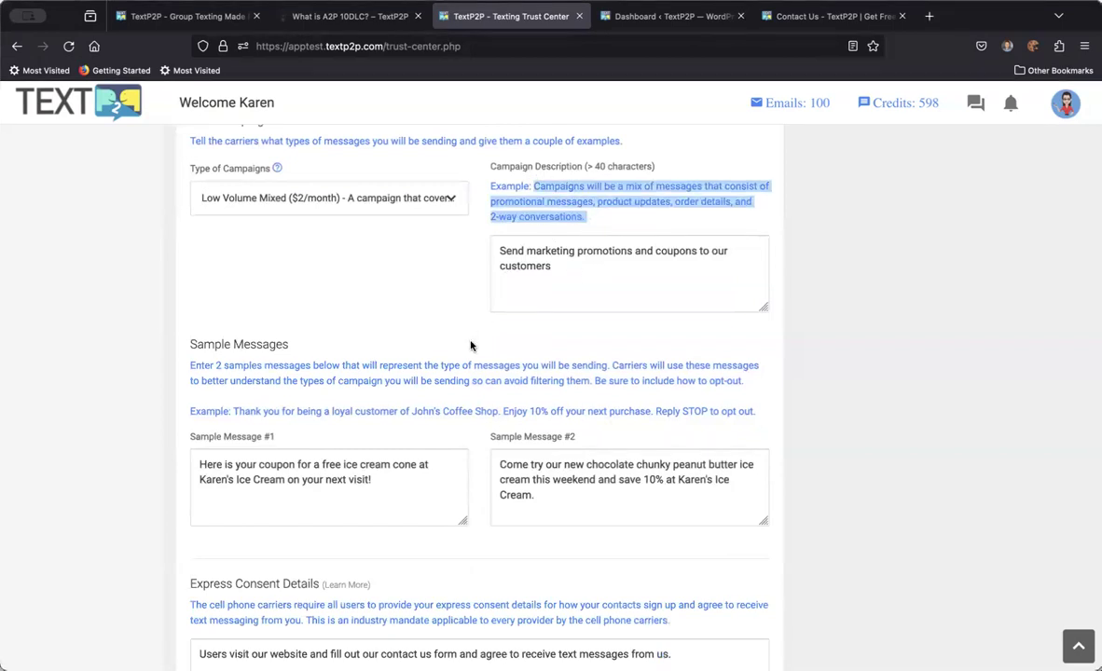
- Copy the opt-out sentence from the Sample Messages example and add "Reply STOP to opt out." on a new line of Sample Message #1
scroll(471, 346, down, 1)
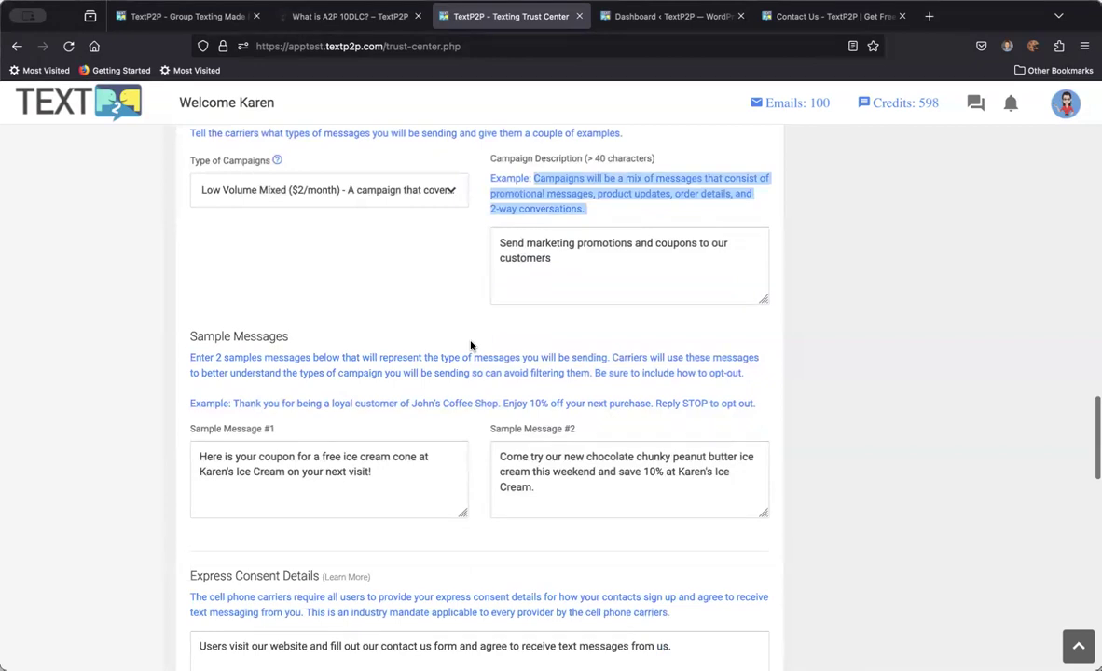
scroll(466, 350, down, 3)
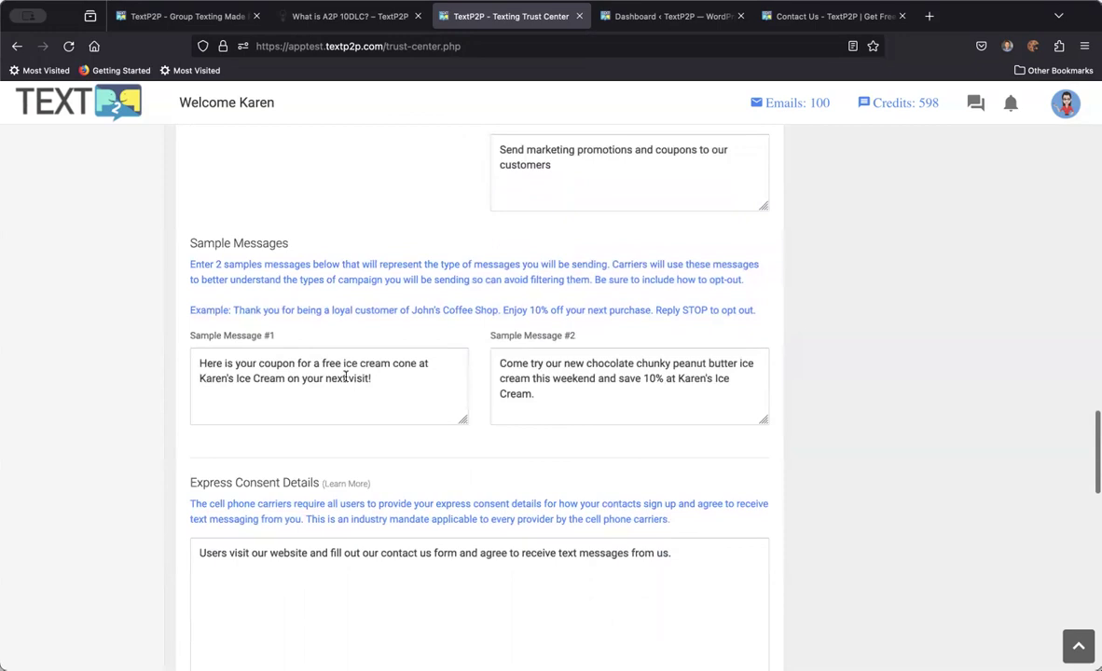
drag(192, 311, 671, 308)
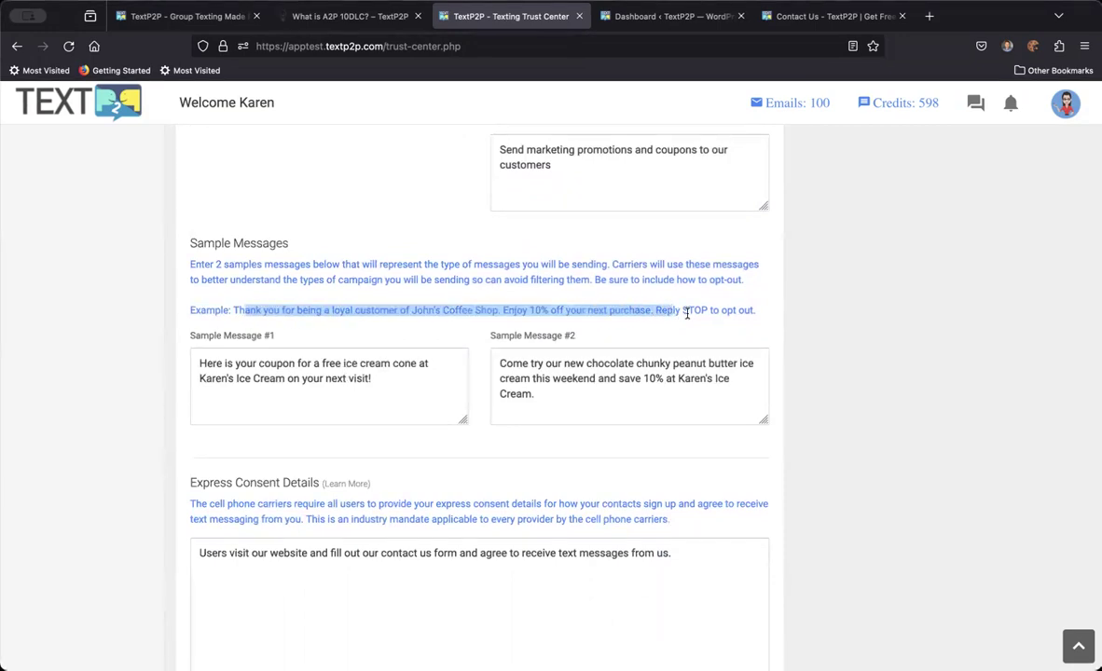
click(688, 311)
drag(656, 312, 755, 305)
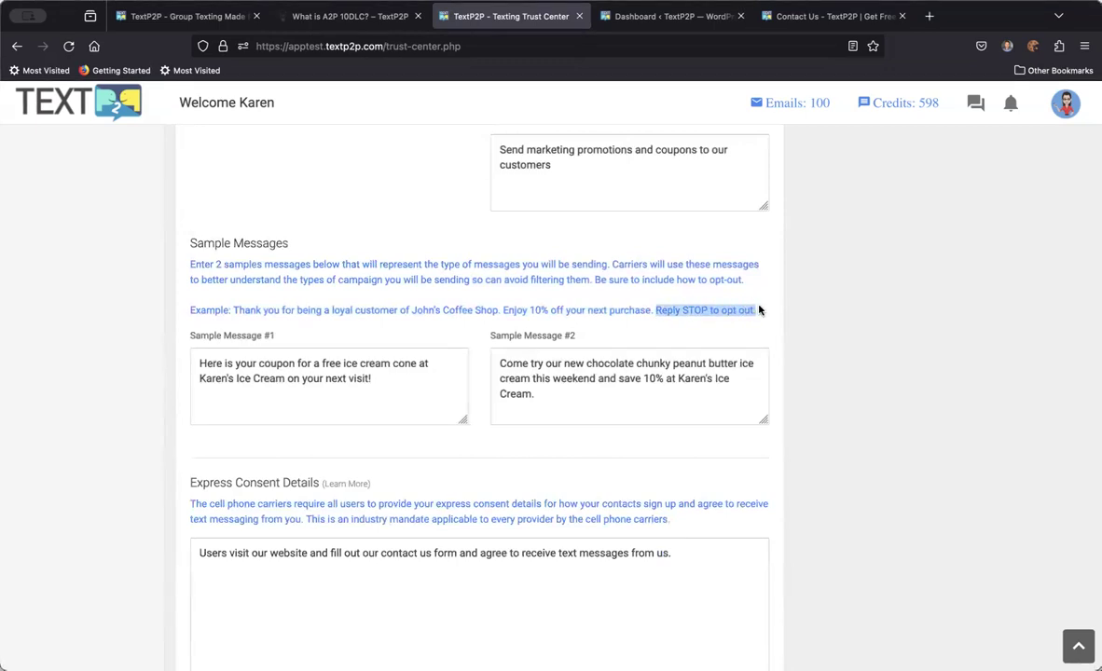
click(387, 388)
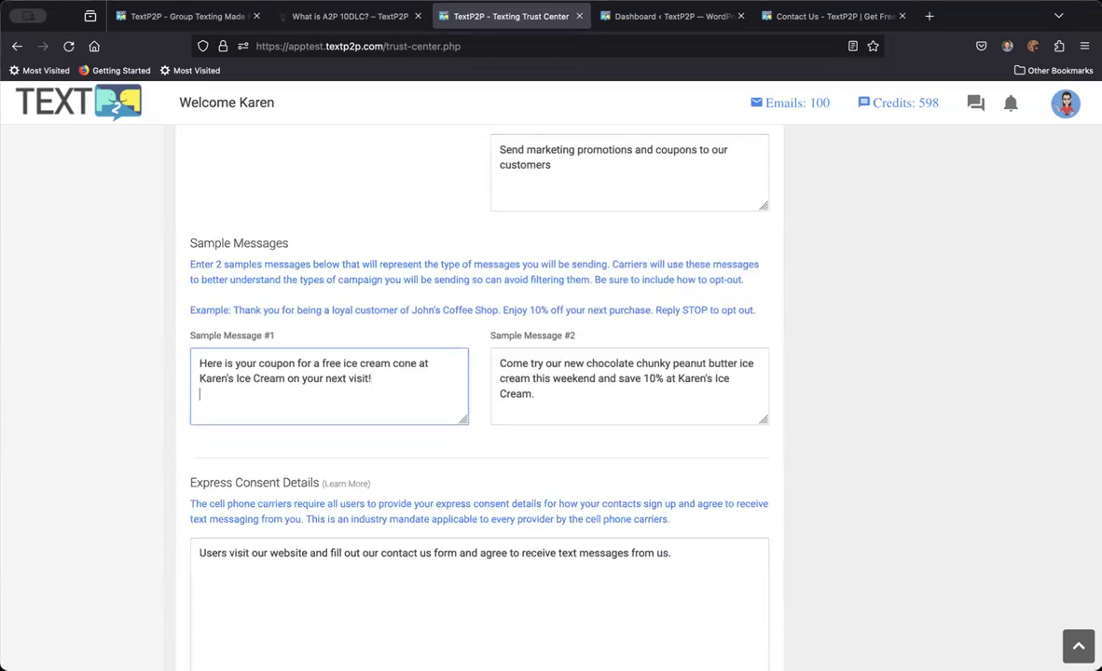
text(Reply STOP to opt out.)
- Add "Reply STOP to opt out." on a new line at the end of Sample Message #2
click(561, 396)
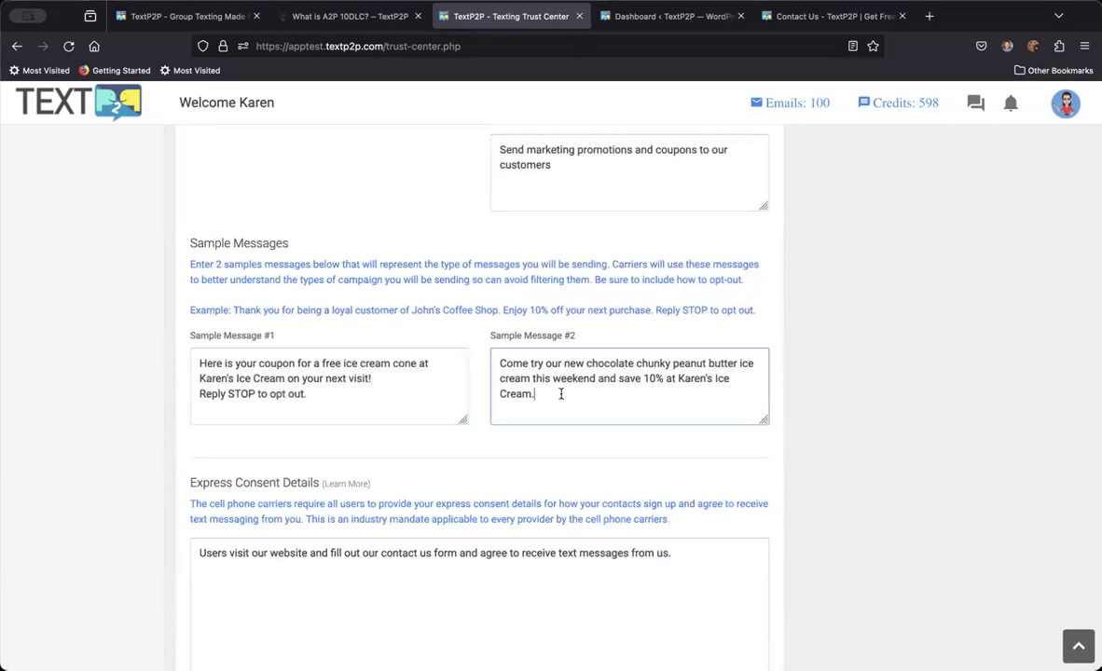
key(Return)
text(Reply STOP to opt out.)
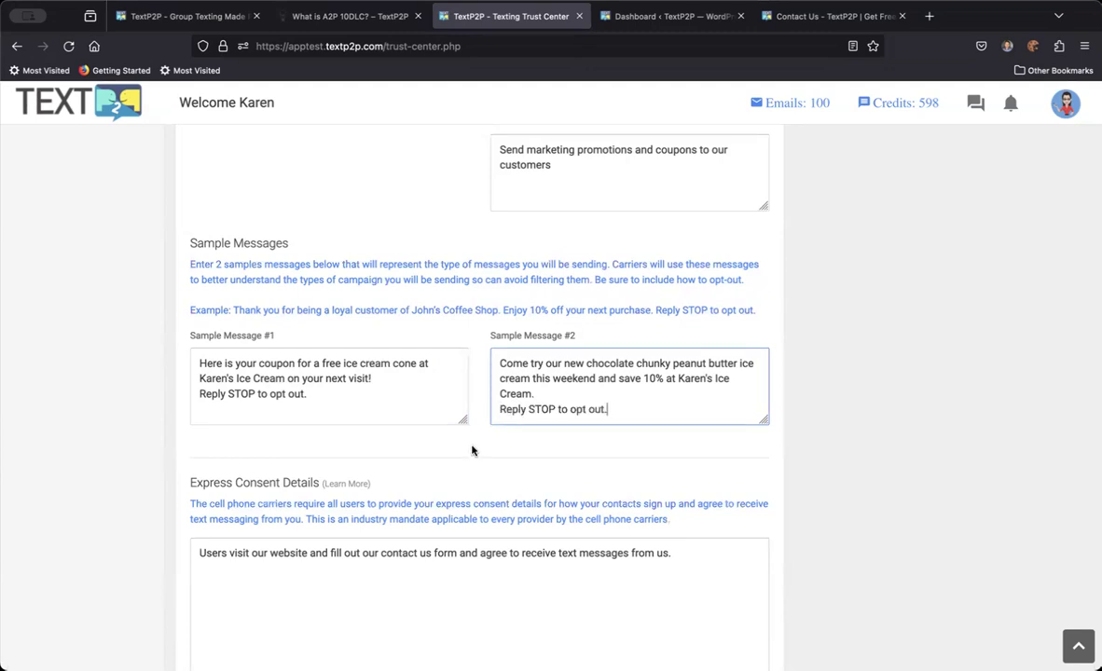
- Review the Express Consent Details instructions and the entered description of how contacts agree to receive texts
scroll(472, 448, down, 3)
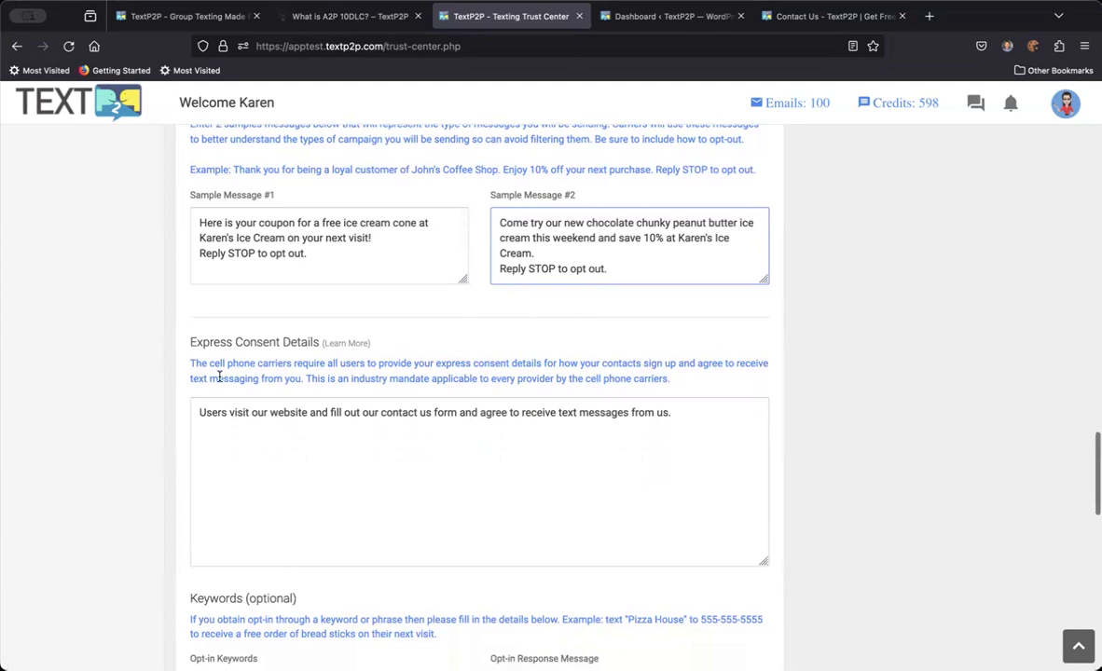
scroll(258, 374, down, 1)
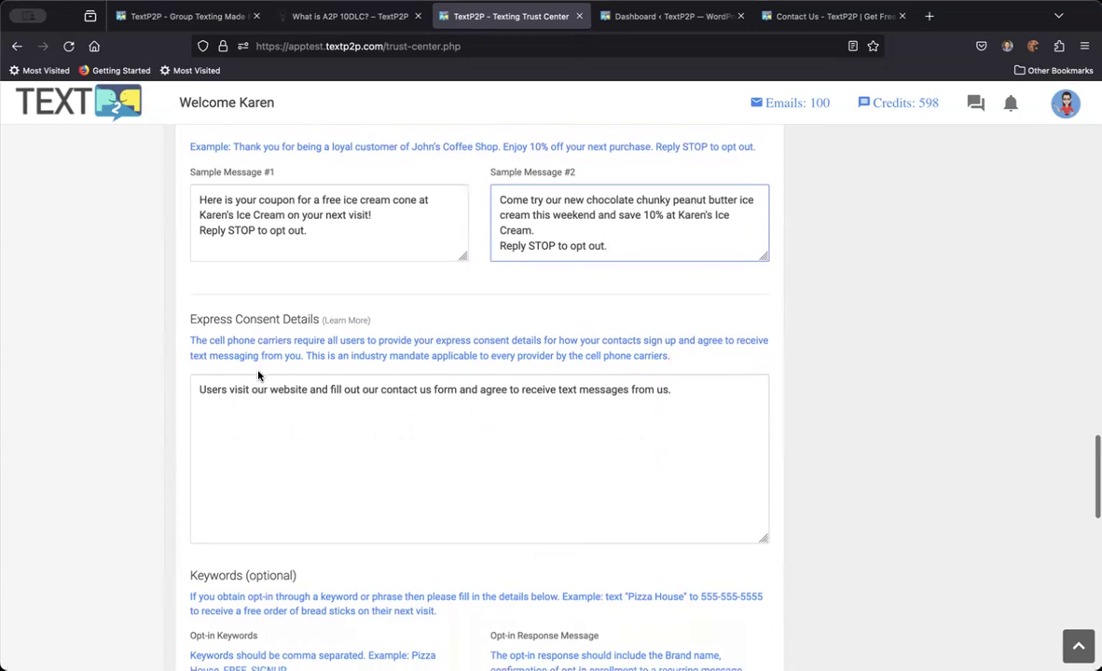
scroll(258, 375, down, 1)
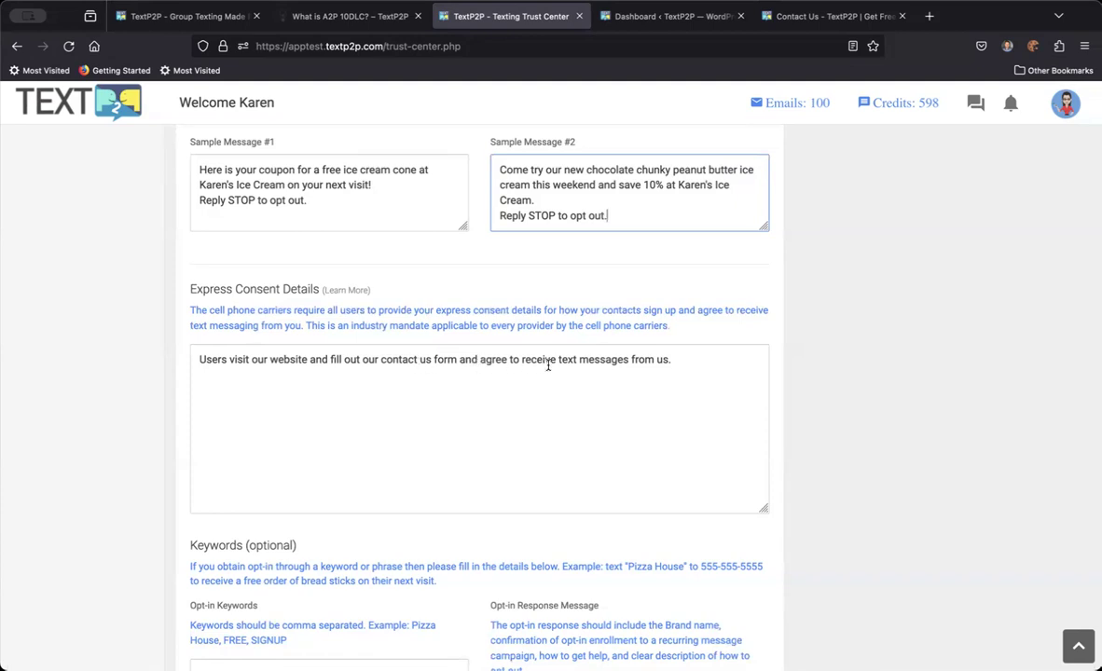
- Review the optional Keywords section and highlight the example text for the Opt-in Response Message
scroll(653, 366, down, 3)
scroll(653, 367, down, 3)
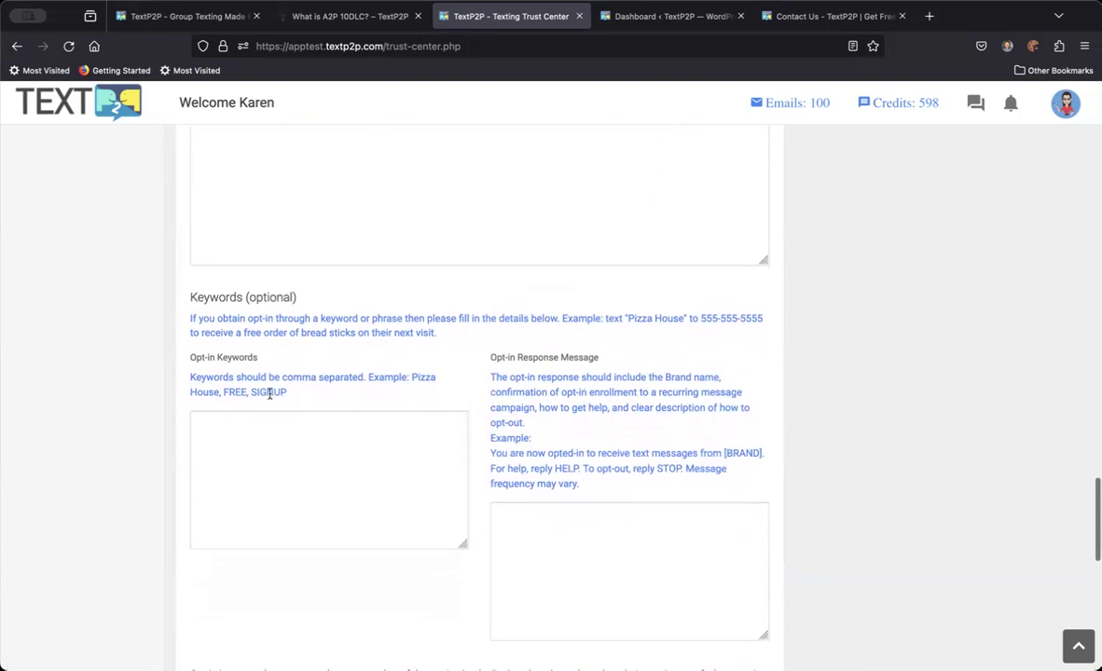
scroll(269, 394, down, 1)
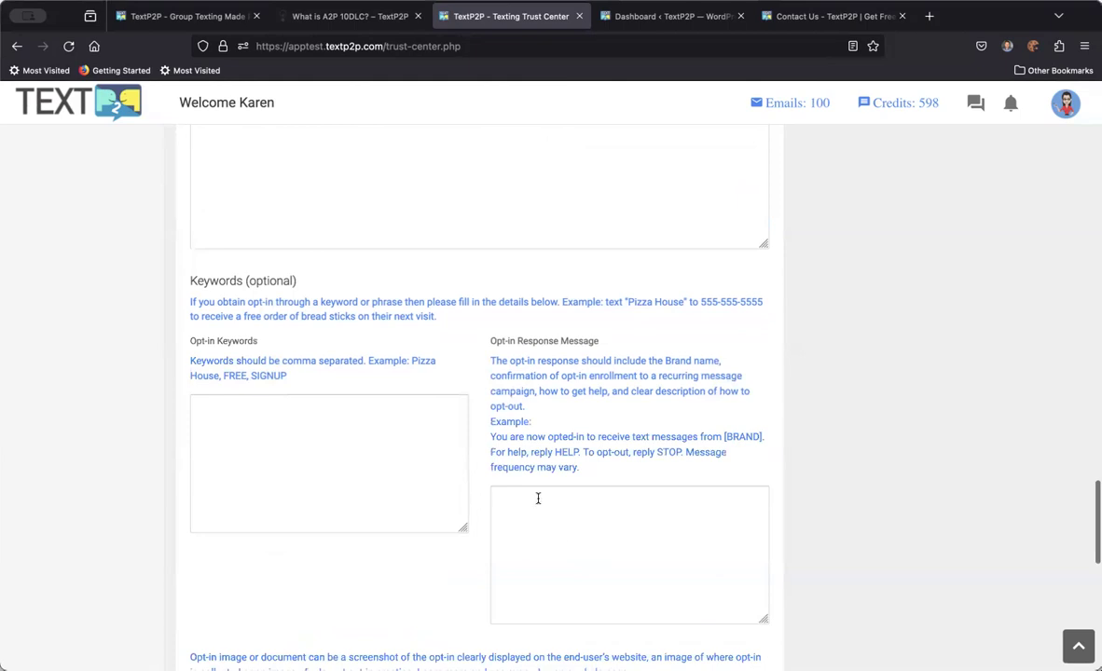
drag(579, 467, 490, 437)
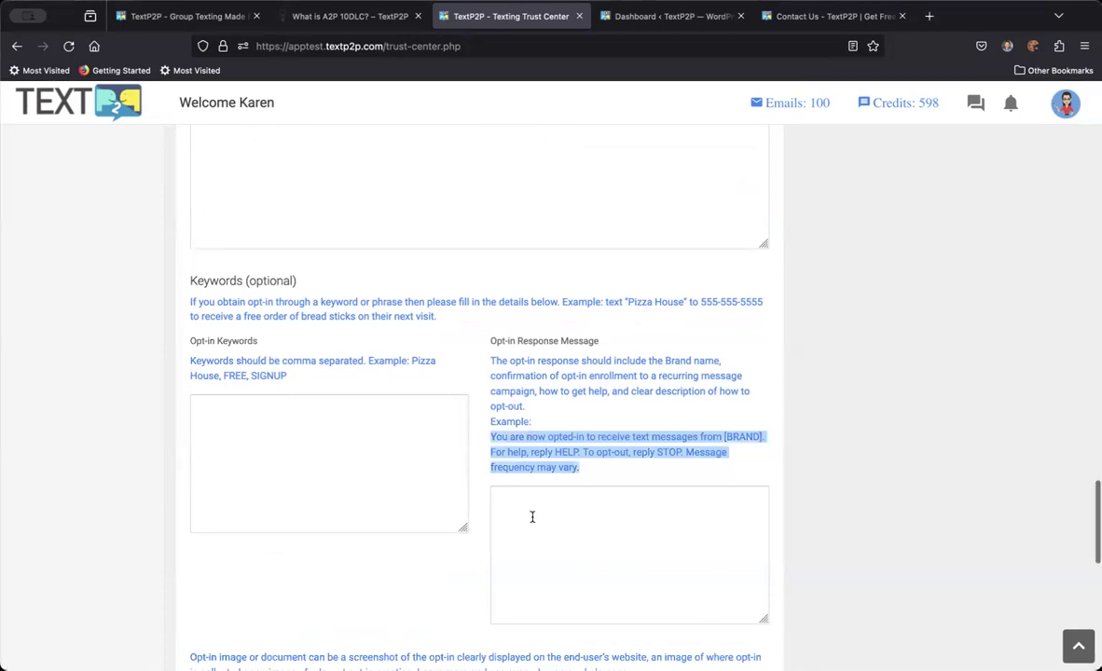
scroll(531, 517, down, 1)
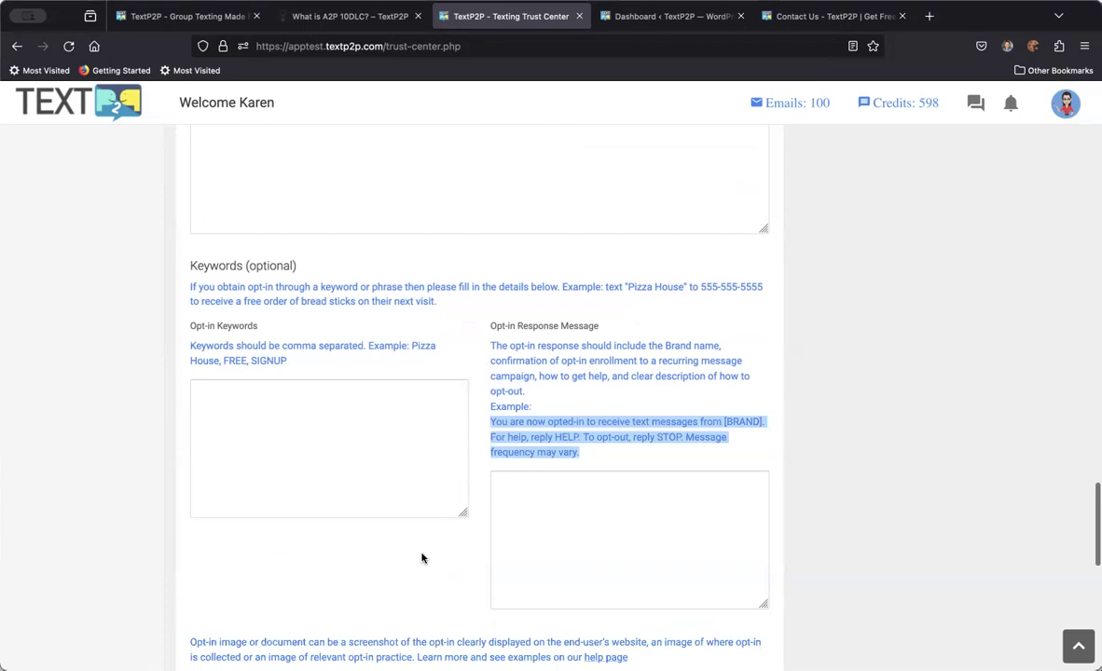
- Examine the opt-in image or document instructions and highlight the VERBAL requirement for sample verbal consent collection
scroll(422, 558, down, 5)
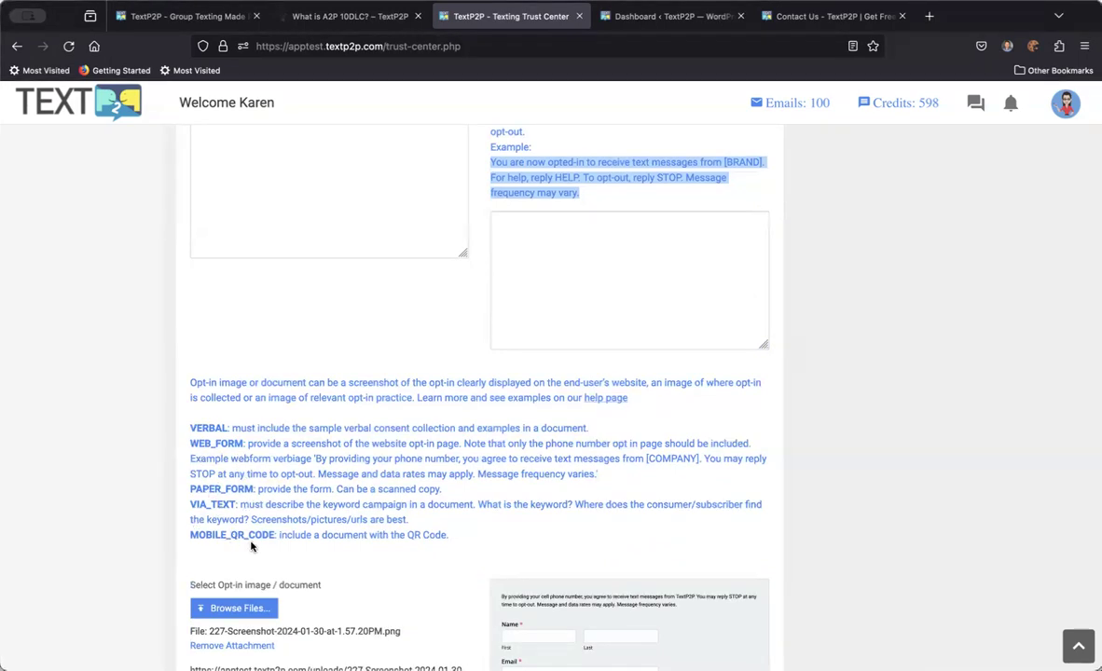
double_click(196, 429)
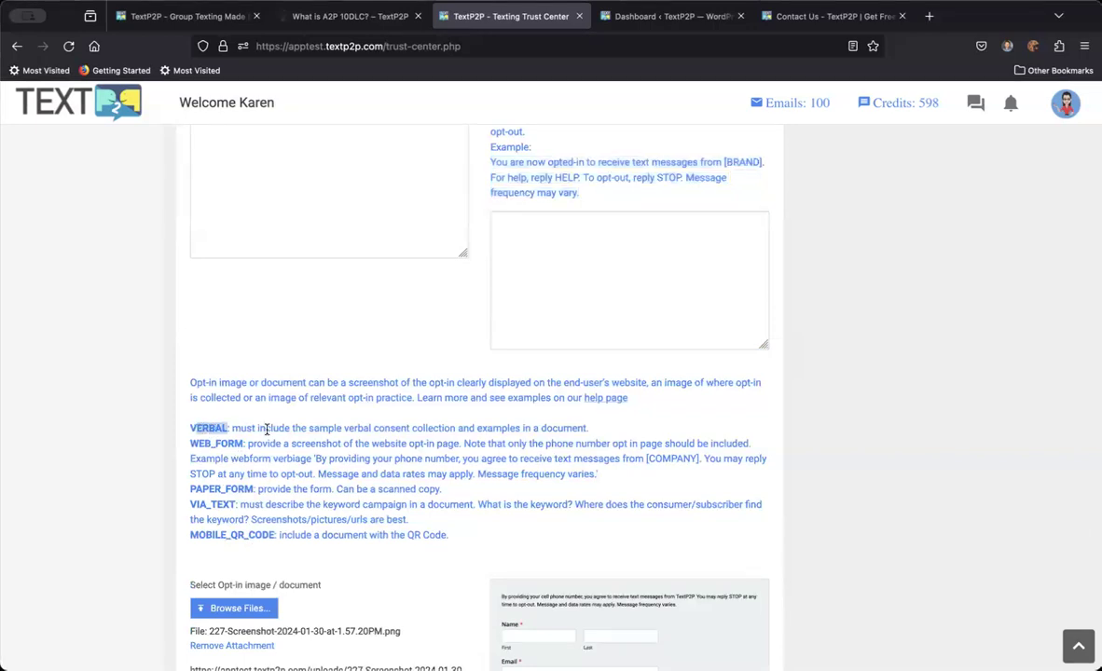
drag(267, 430, 311, 433)
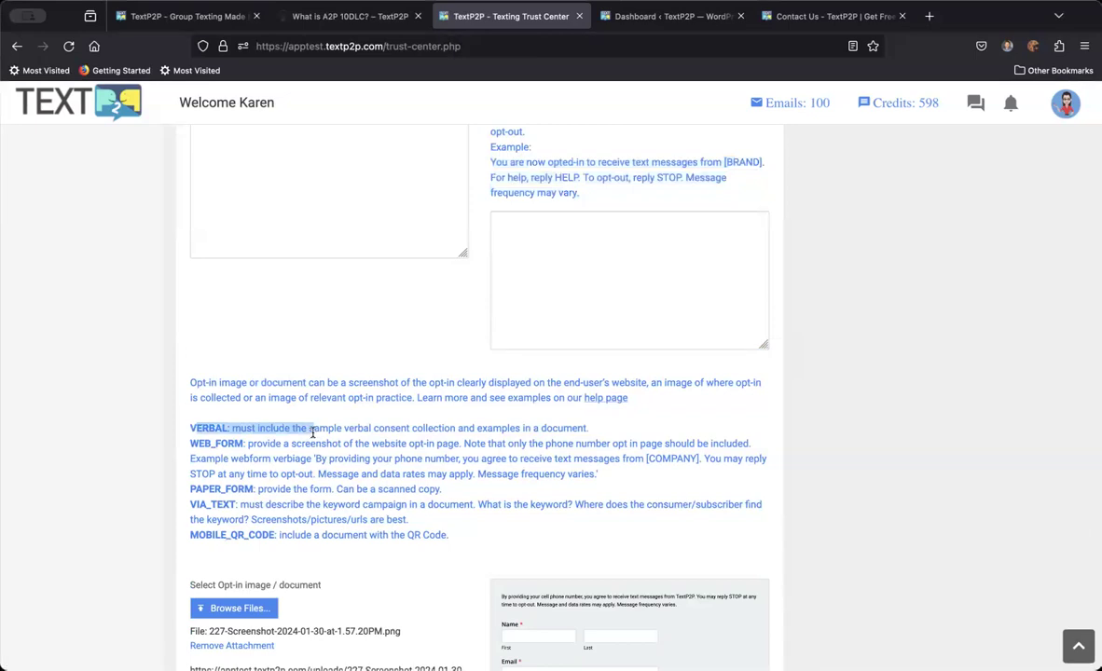
click(326, 431)
drag(284, 428, 422, 422)
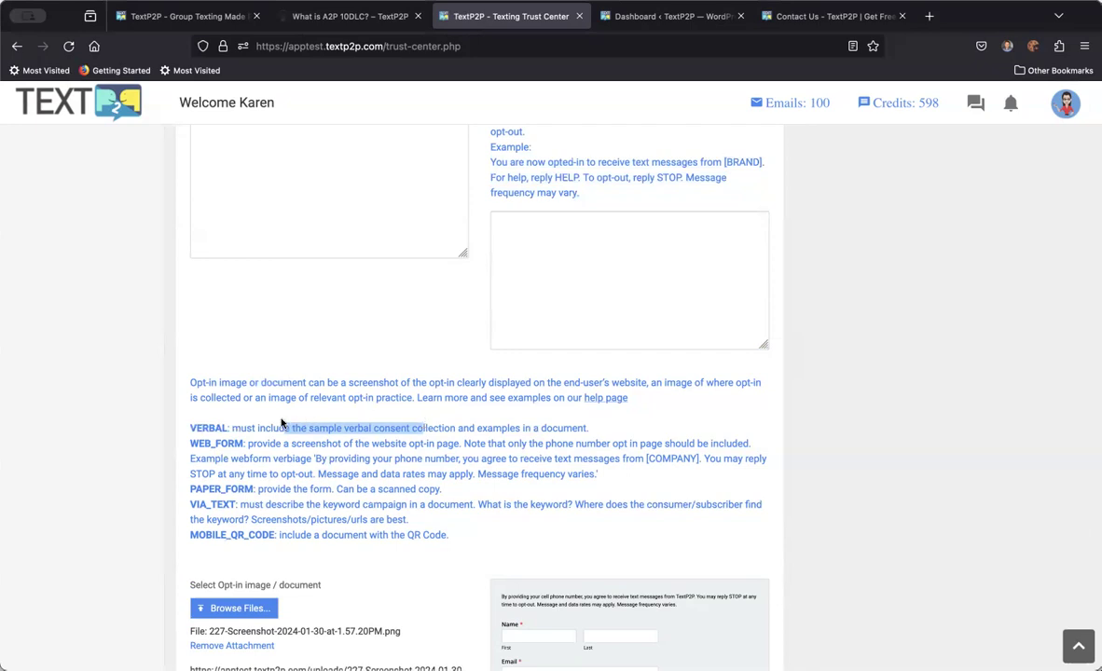
- Highlight the example WEB_FORM consent wording and compare it with the attached screenshot of the website opt-in form
scroll(262, 446, down, 1)
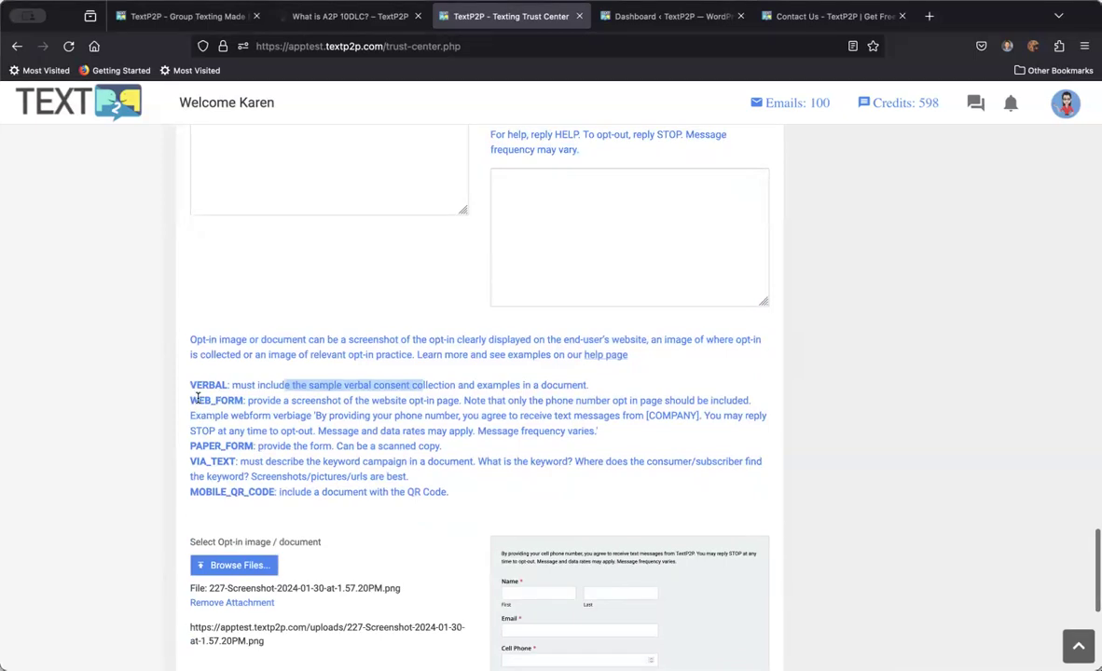
click(316, 417)
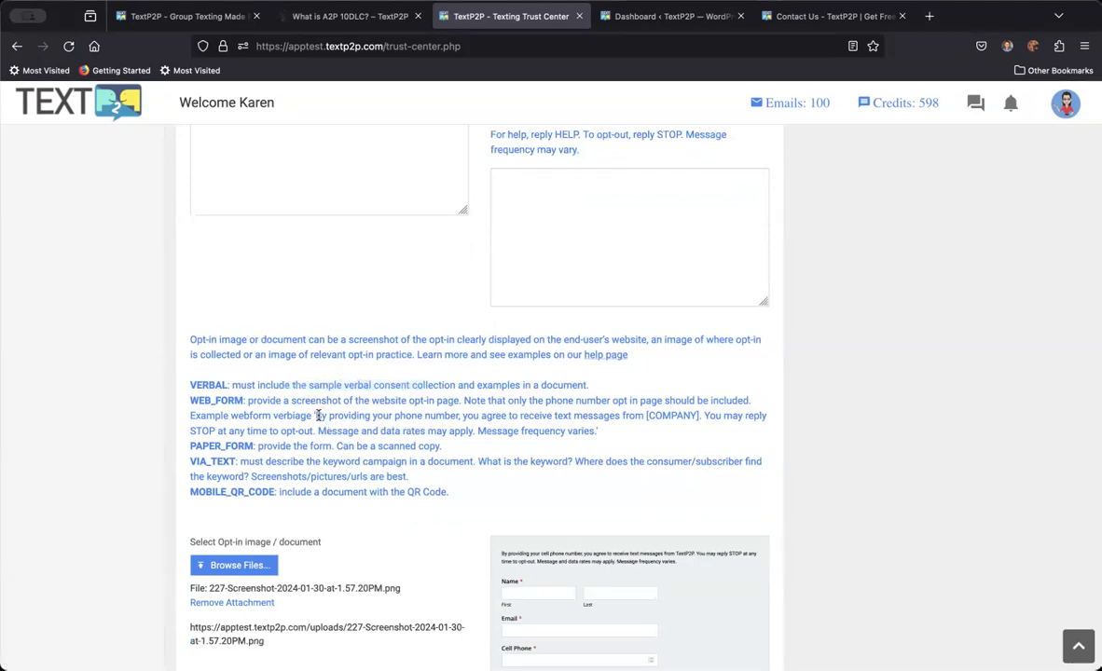
drag(318, 416, 584, 433)
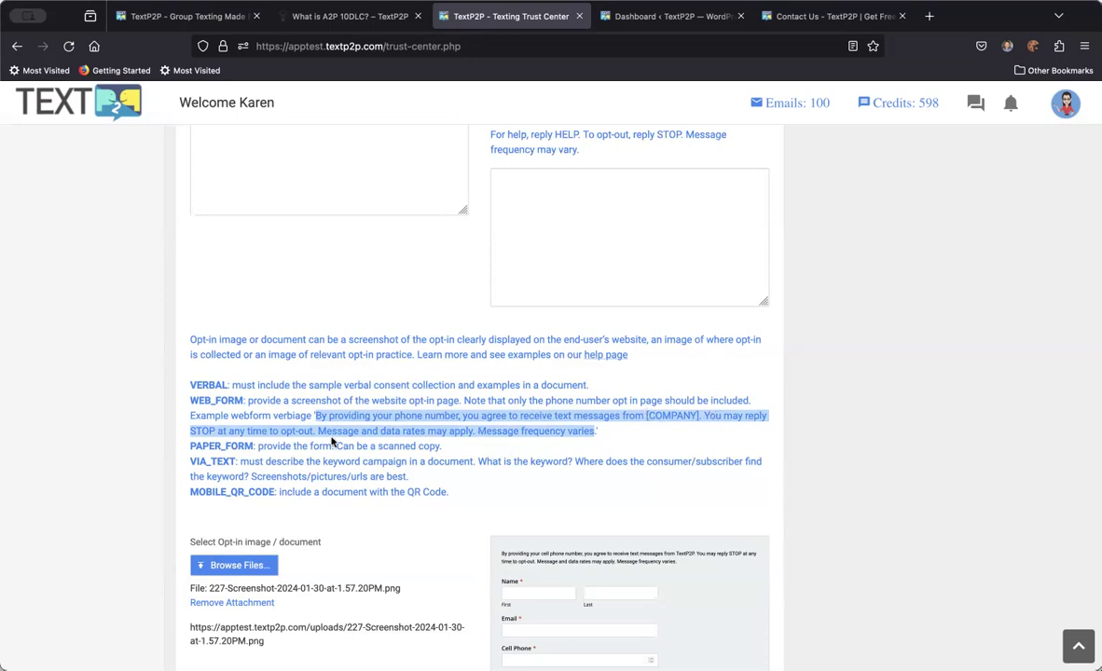
scroll(436, 458, down, 2)
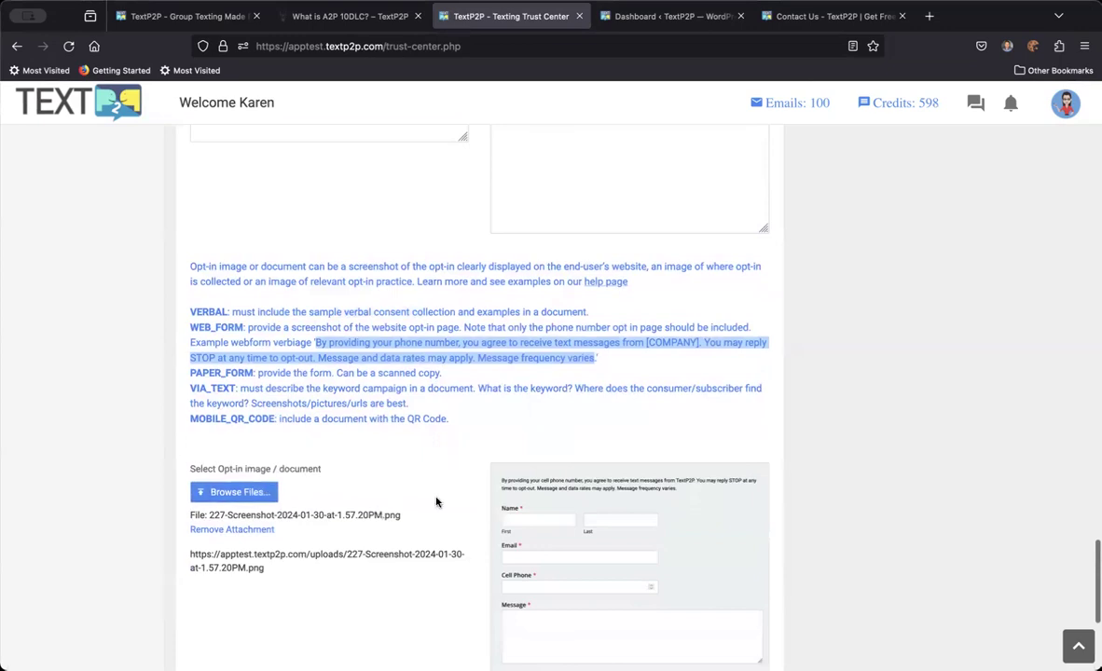
scroll(435, 502, down, 2)
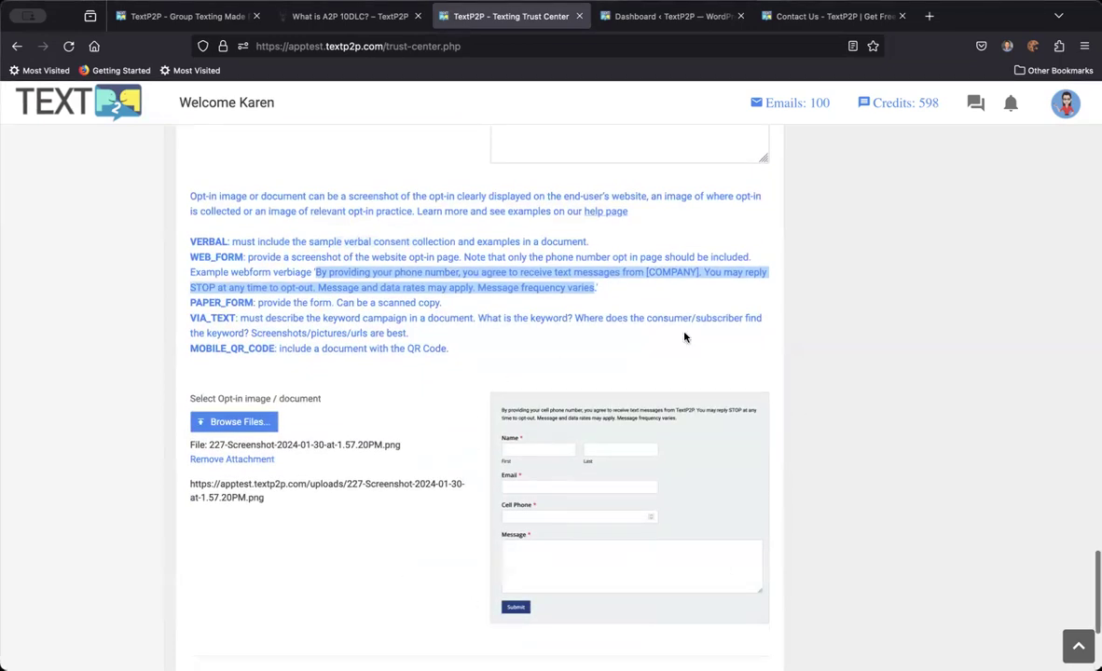
scroll(685, 335, up, 1)
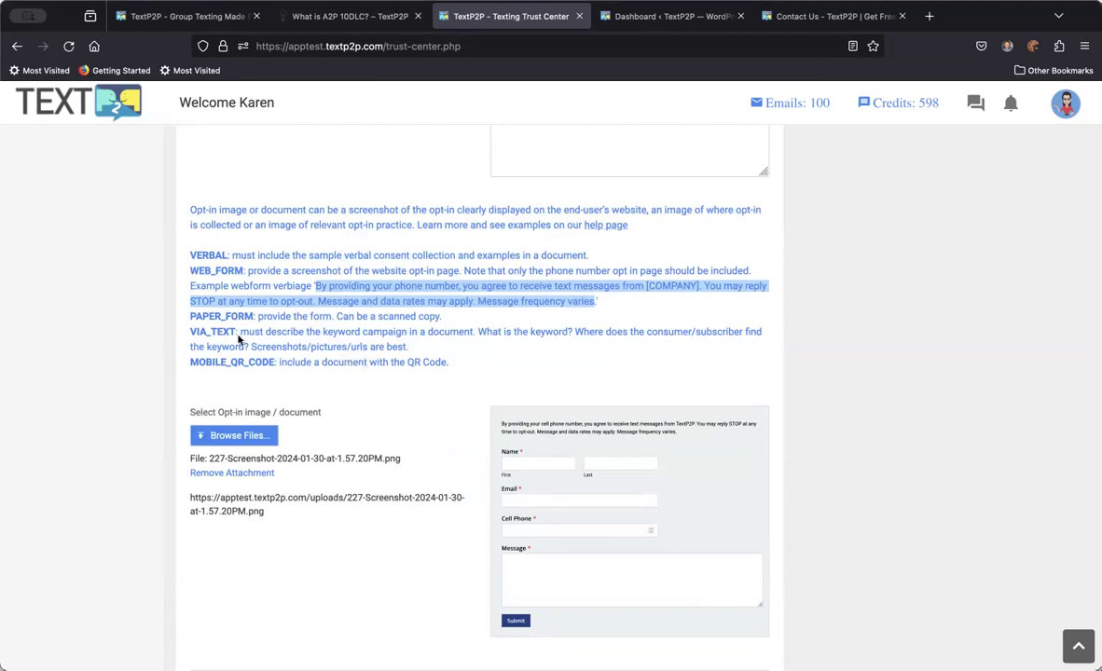
- Highlight the PAPER_FORM, example web form wording and VIA_TEXT requirements in the opt-in document instructions
drag(246, 318, 441, 320)
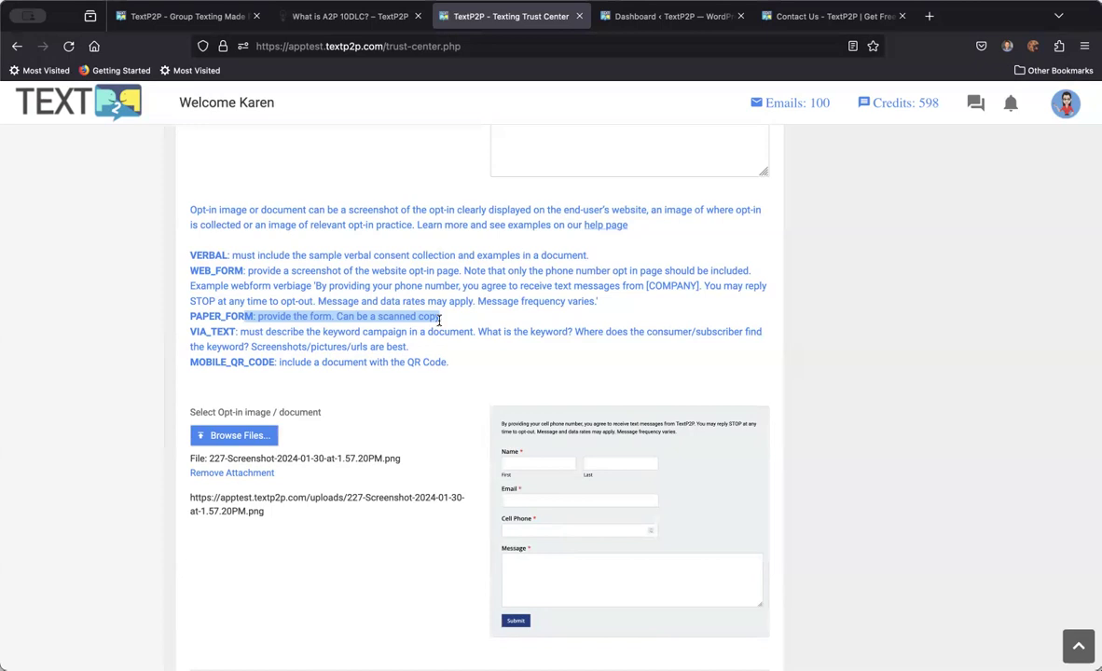
drag(317, 286, 605, 302)
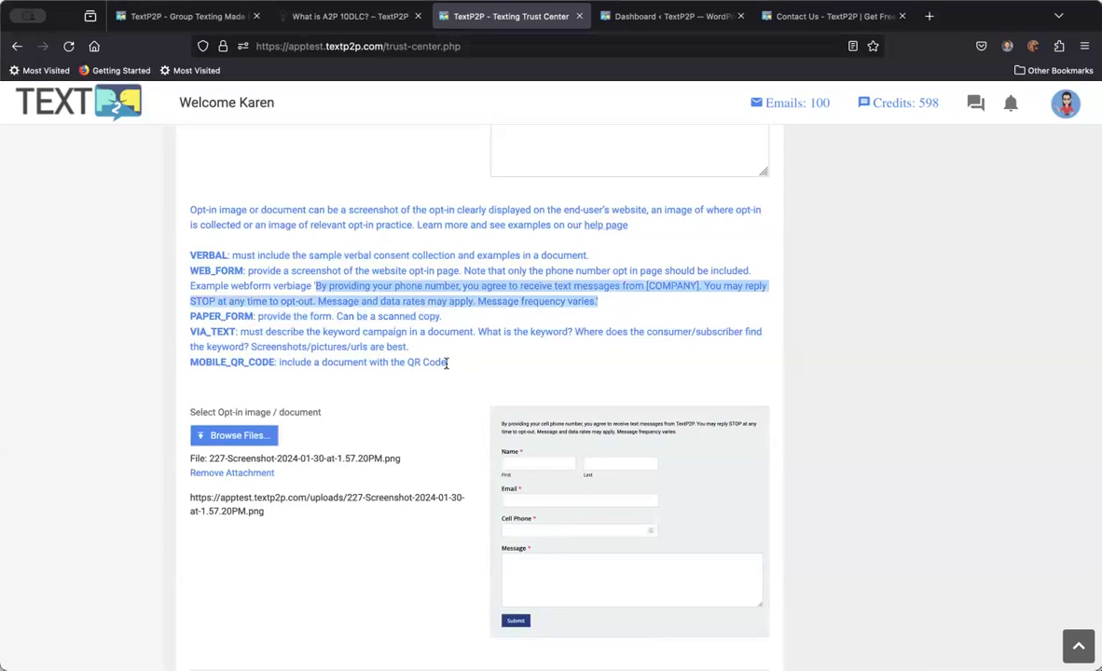
drag(238, 332, 401, 347)
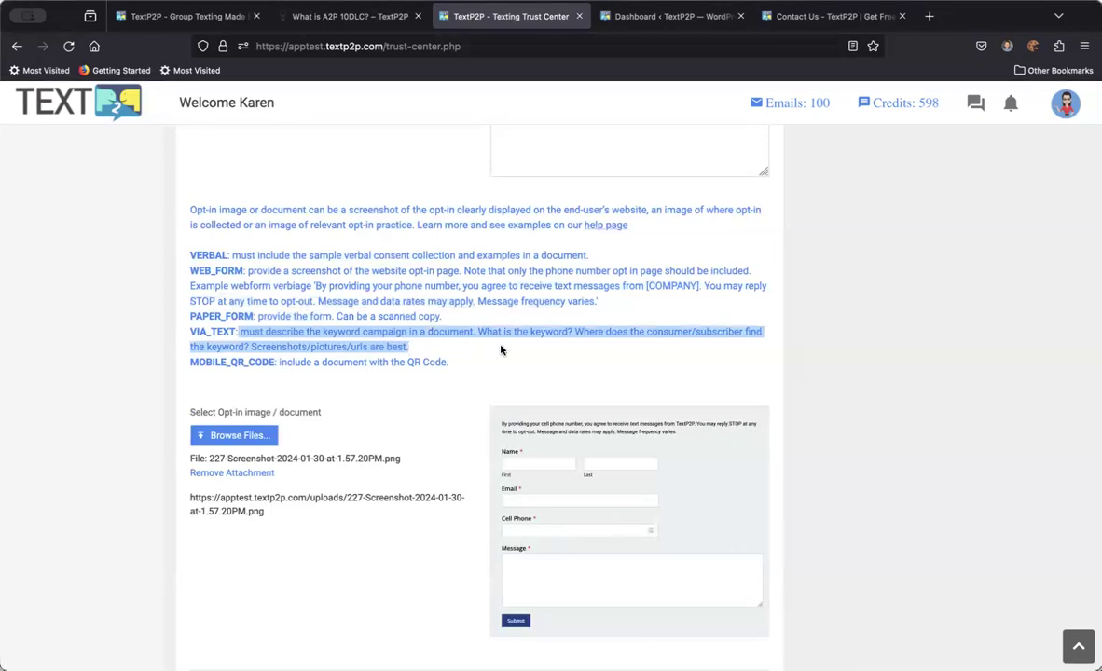
- Open the linked help page on opt-in types and examine its web form, paper form and keyword campaign examples
scroll(525, 344, up, 1)
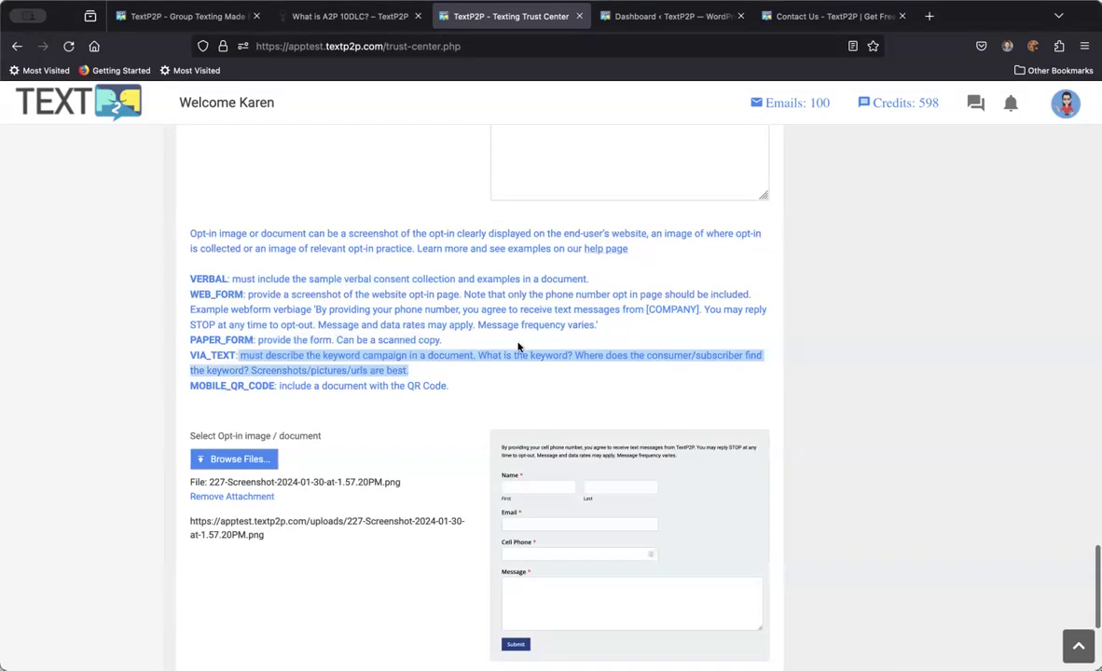
scroll(519, 280, up, 1)
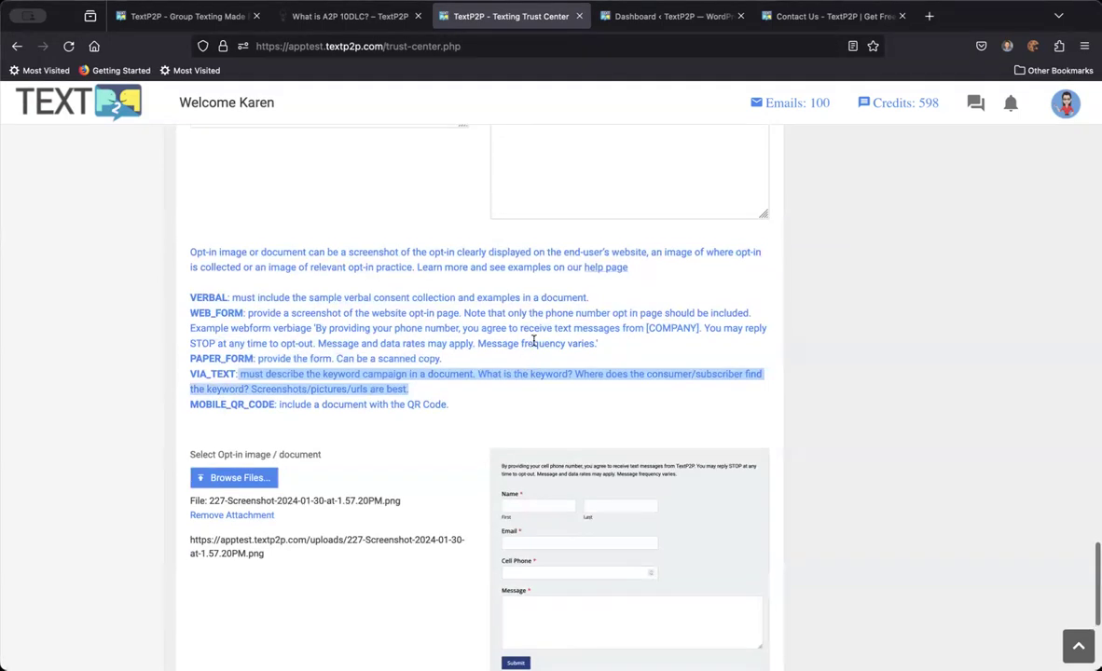
click(611, 270)
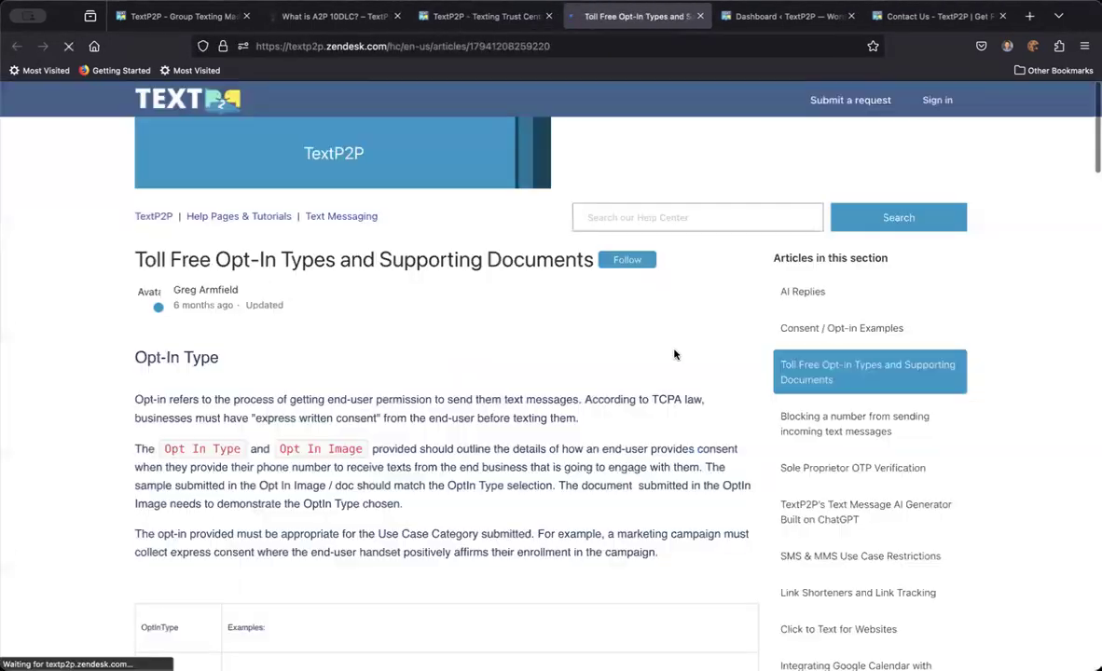
scroll(675, 354, down, 5)
scroll(675, 354, down, 10)
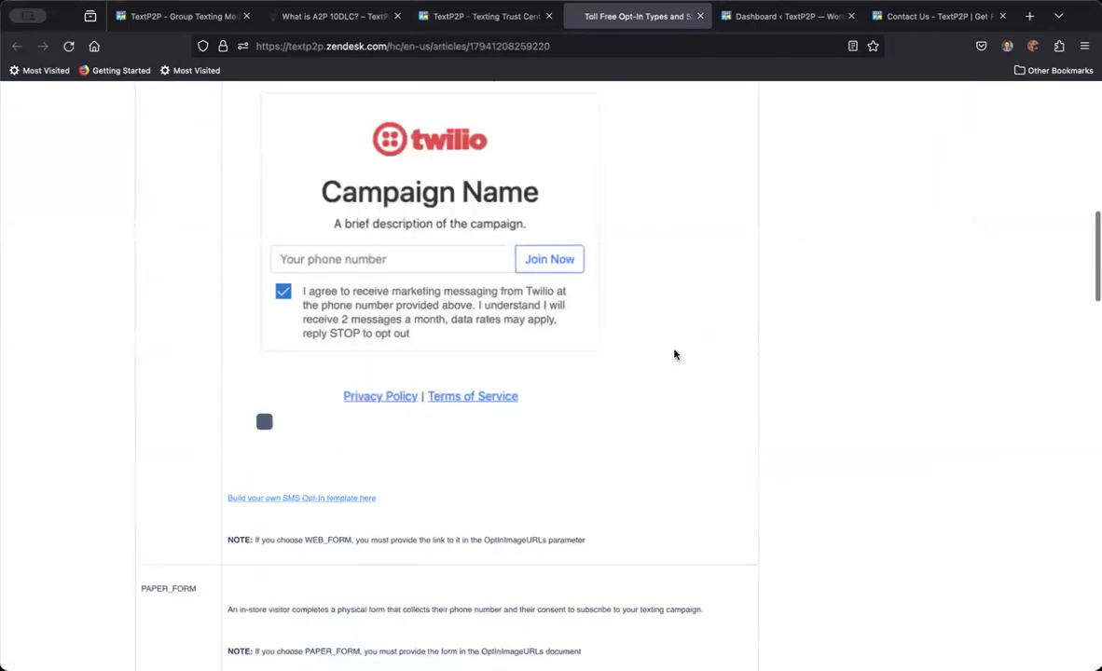
scroll(675, 354, down, 8)
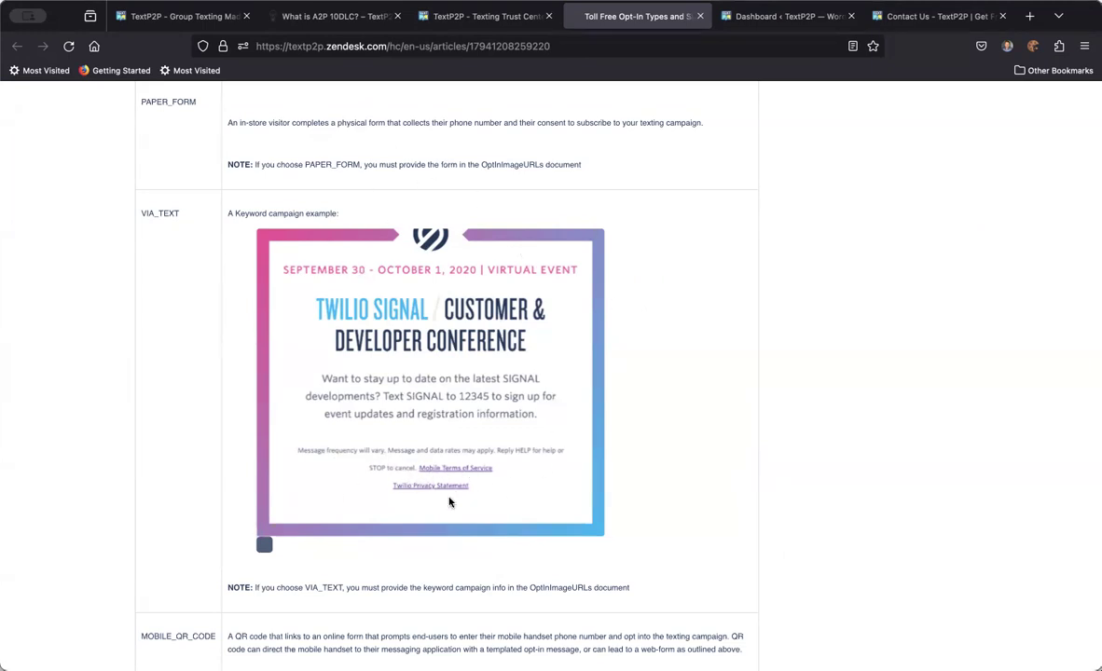
- Return to the Trust Center form and review the Express Consent Details, Keywords section and attached opt-in screenshot
click(450, 18)
scroll(420, 298, up, 5)
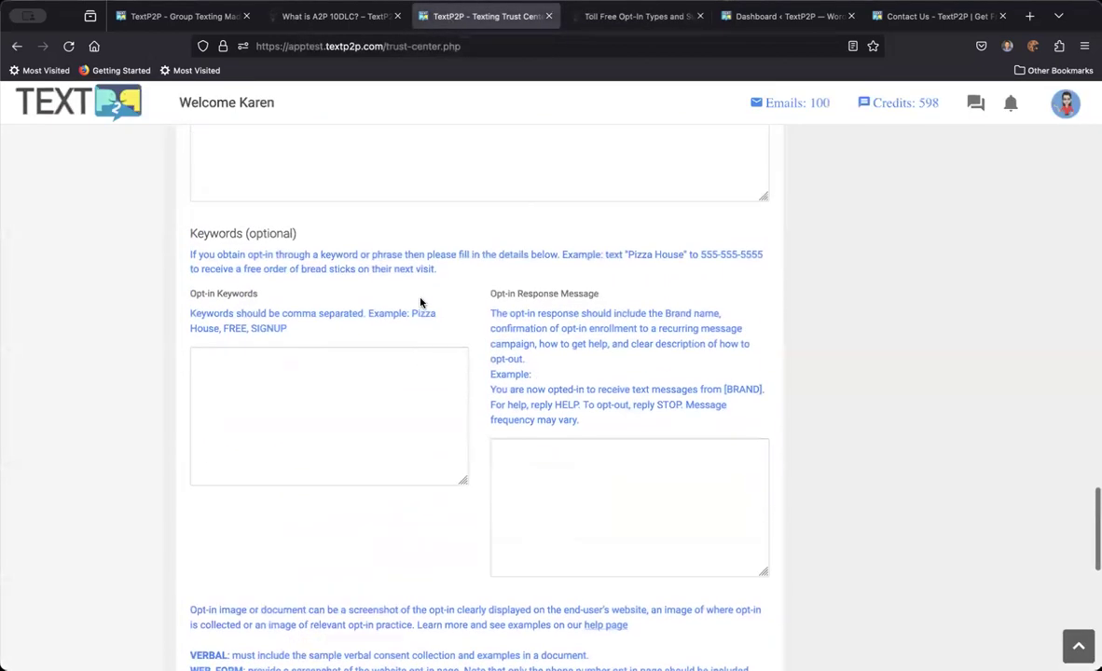
scroll(420, 303, up, 3)
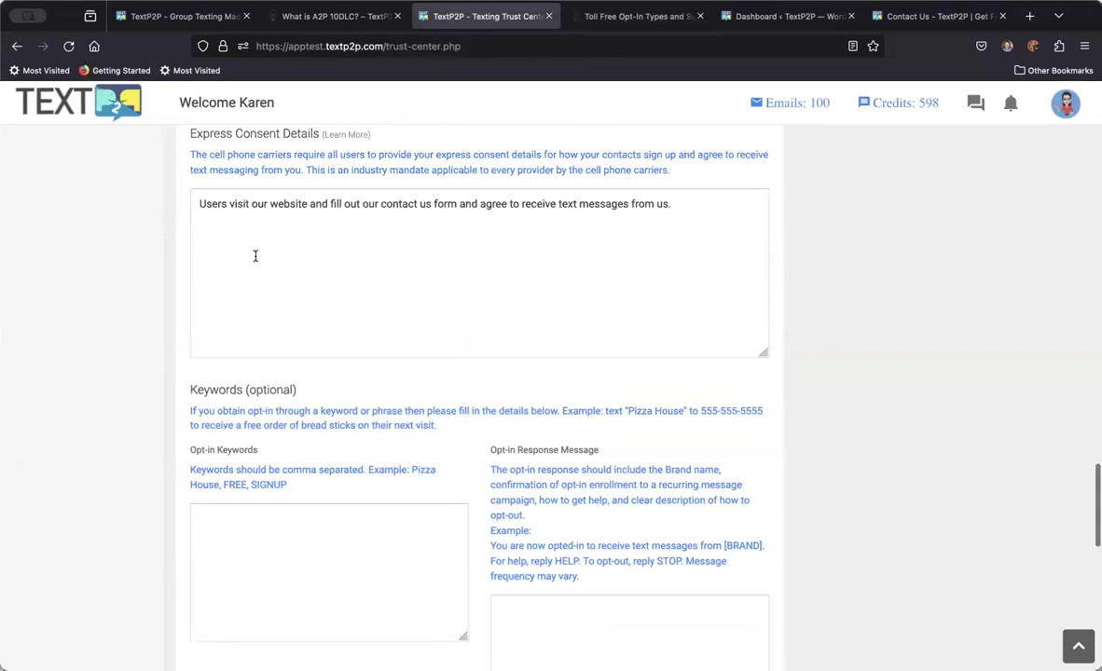
scroll(247, 266, down, 5)
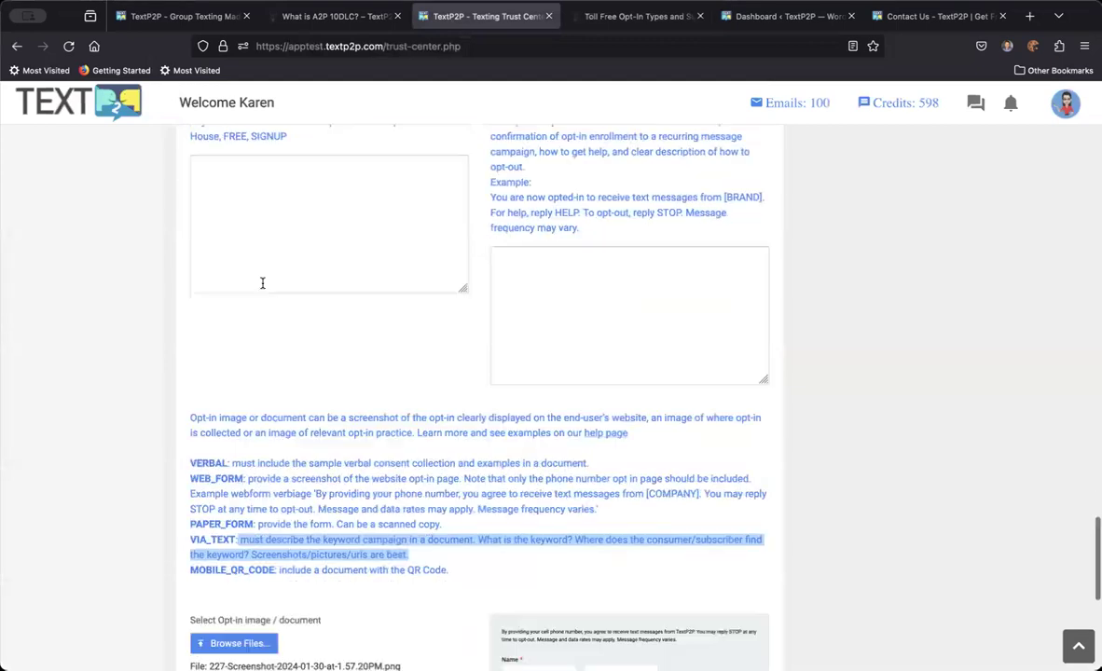
scroll(351, 519, down, 3)
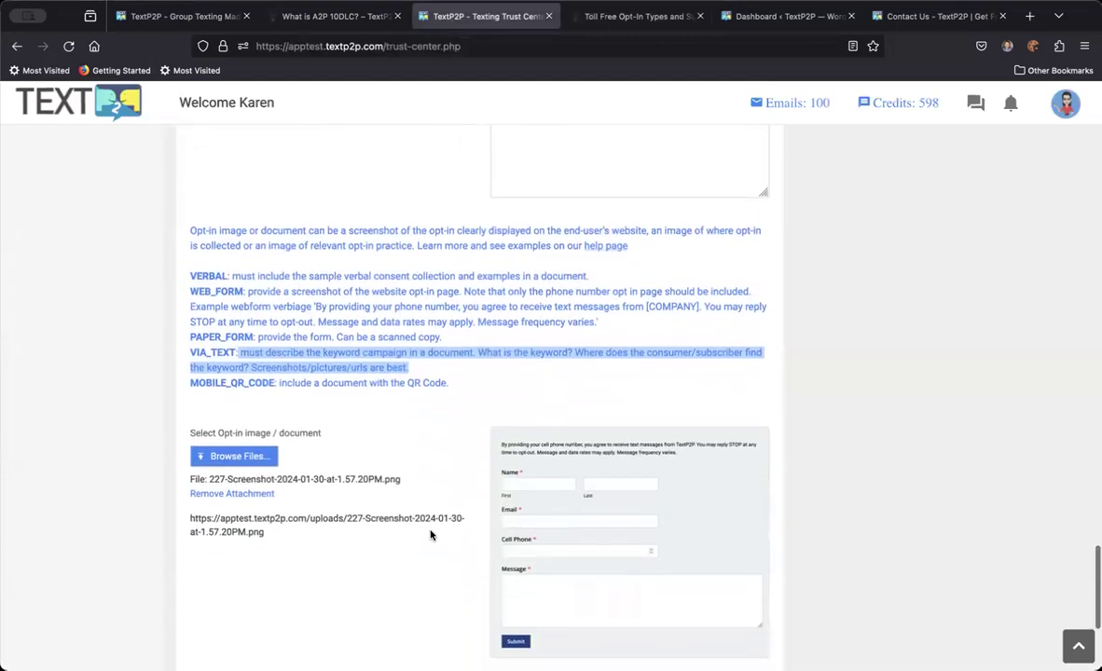
scroll(430, 534, down, 1)
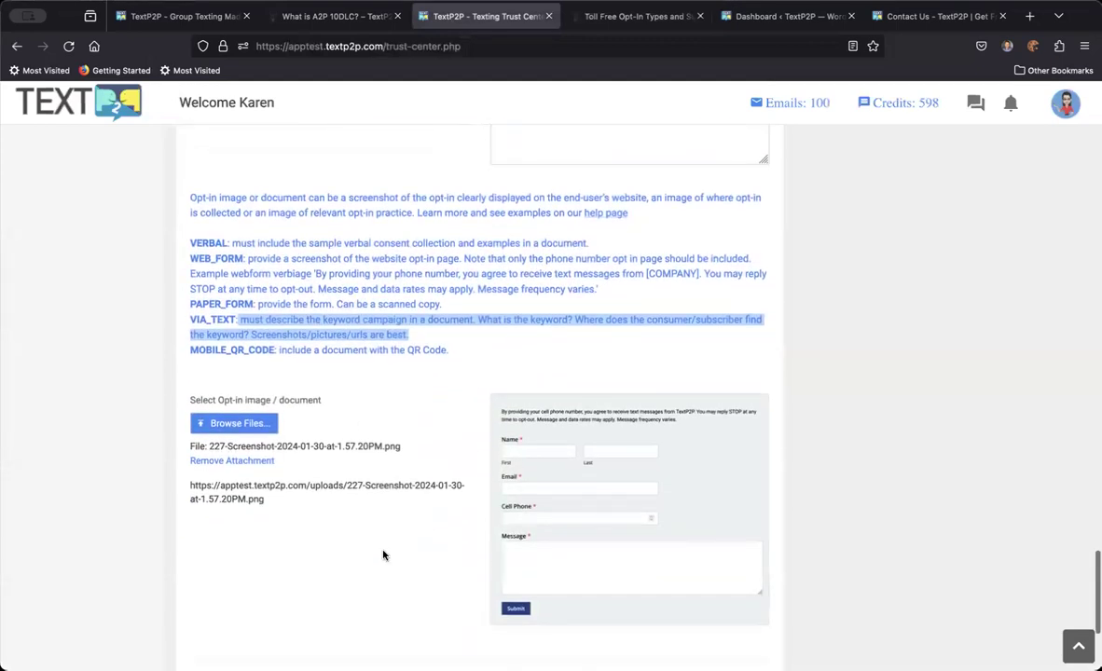
scroll(382, 556, down, 1)
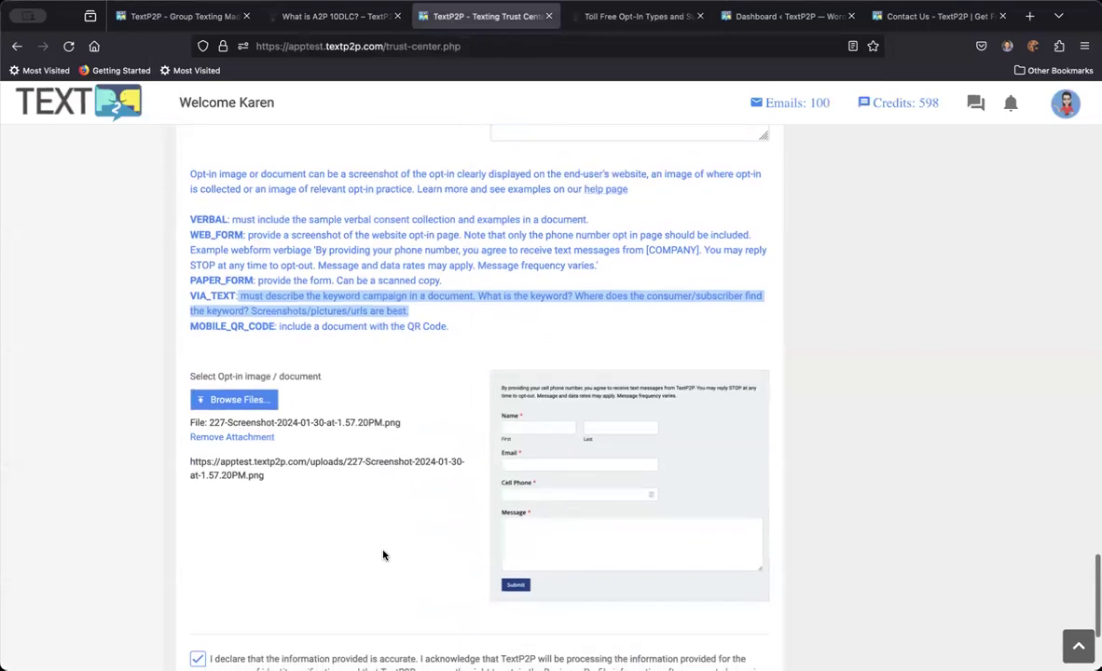
scroll(382, 556, up, 1)
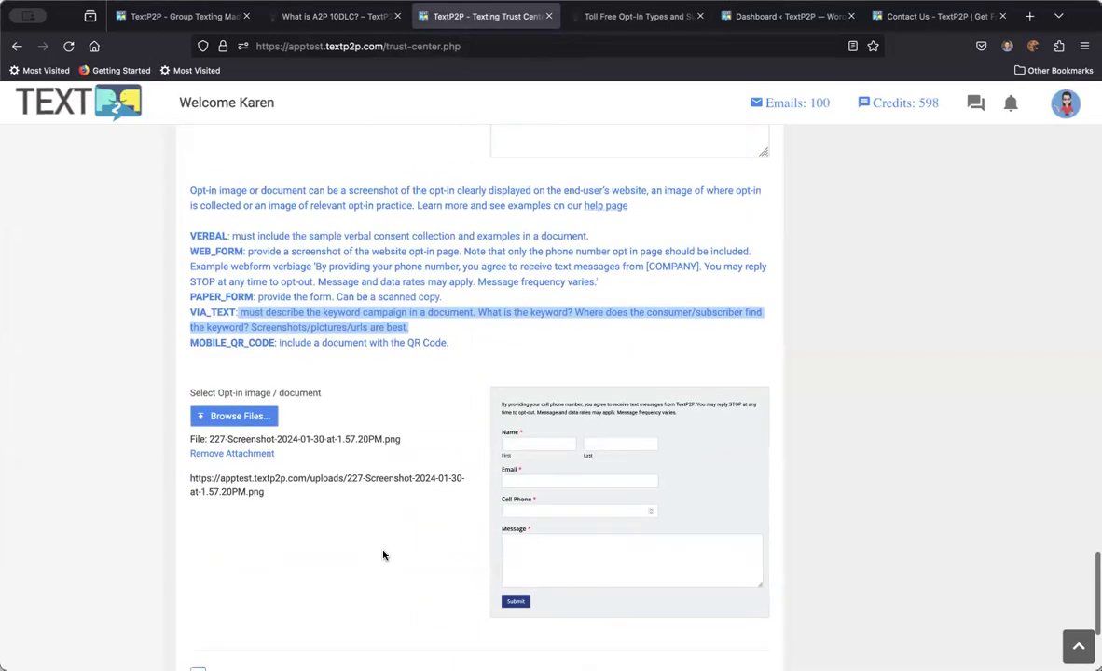
- Review the accuracy declaration and the Save Draft and Submit For Review options at the end of the form
scroll(382, 556, down, 5)
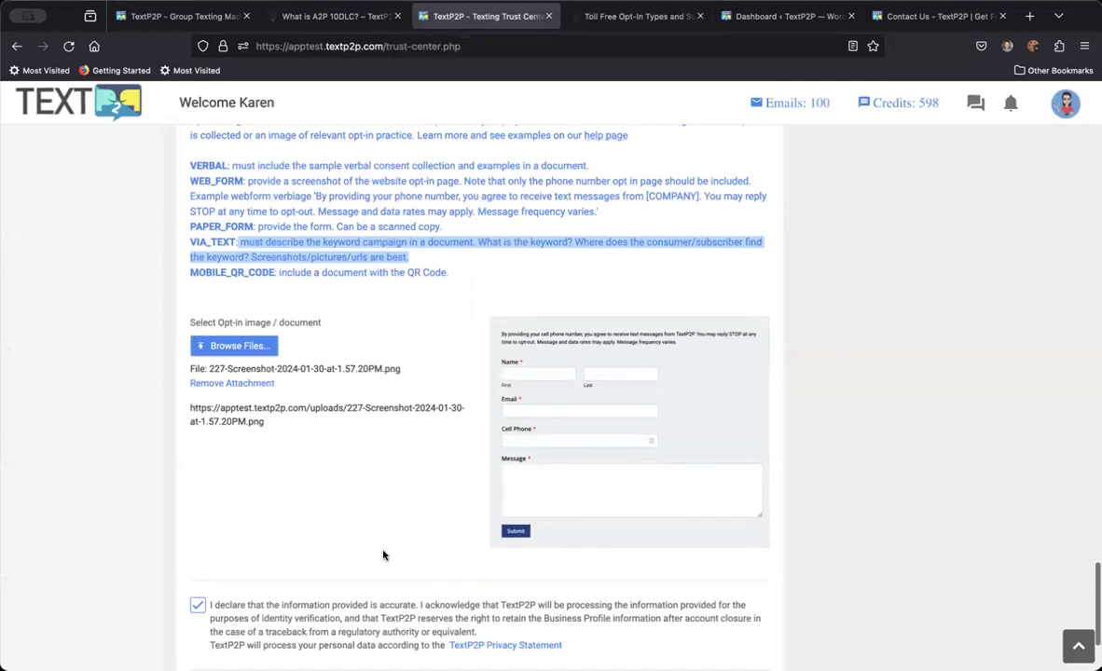
scroll(383, 556, down, 1)
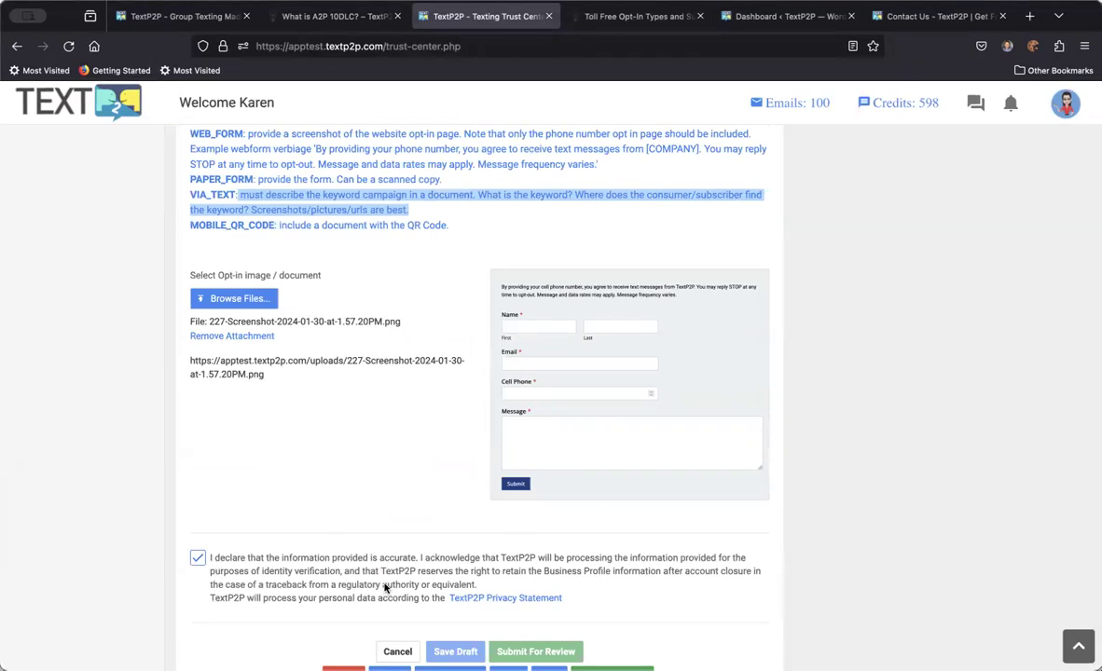
scroll(383, 580, up, 1)
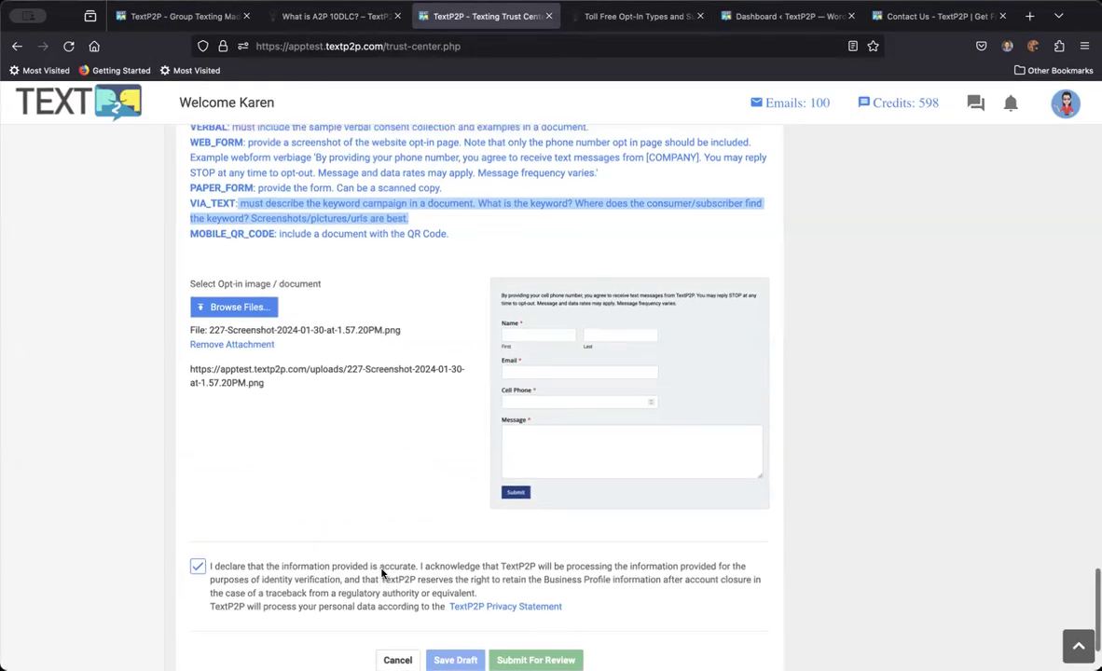
scroll(381, 573, down, 1)
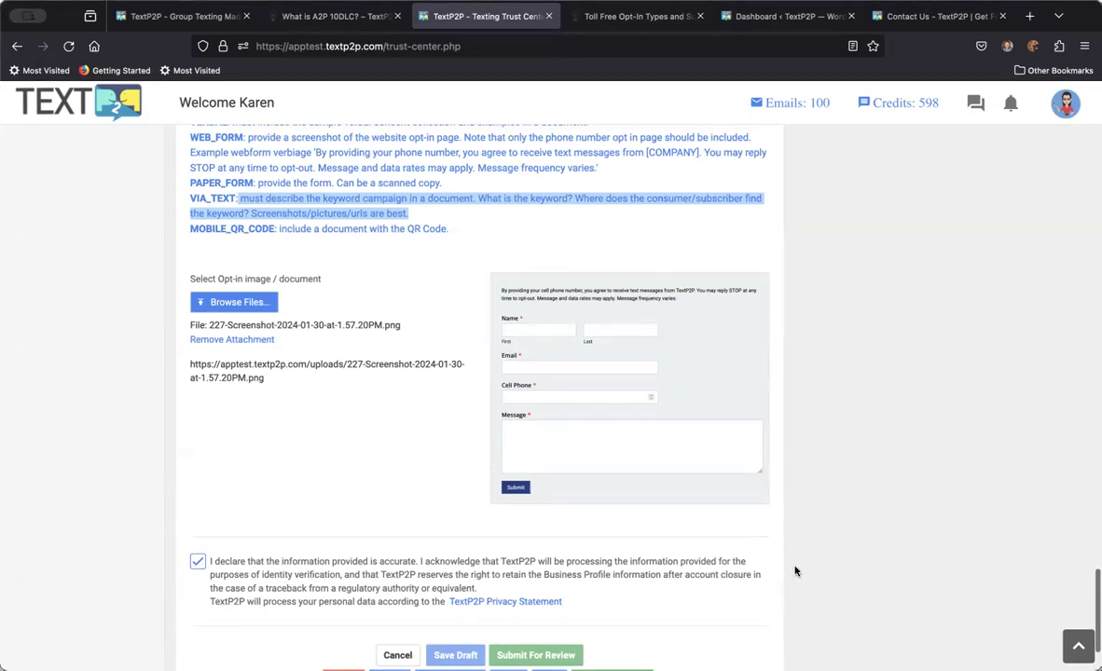
- Check the business profile, brand and campaign statuses, and highlight the phone number of Authorized Contact #1
scroll(798, 560, up, 15)
scroll(802, 550, up, 20)
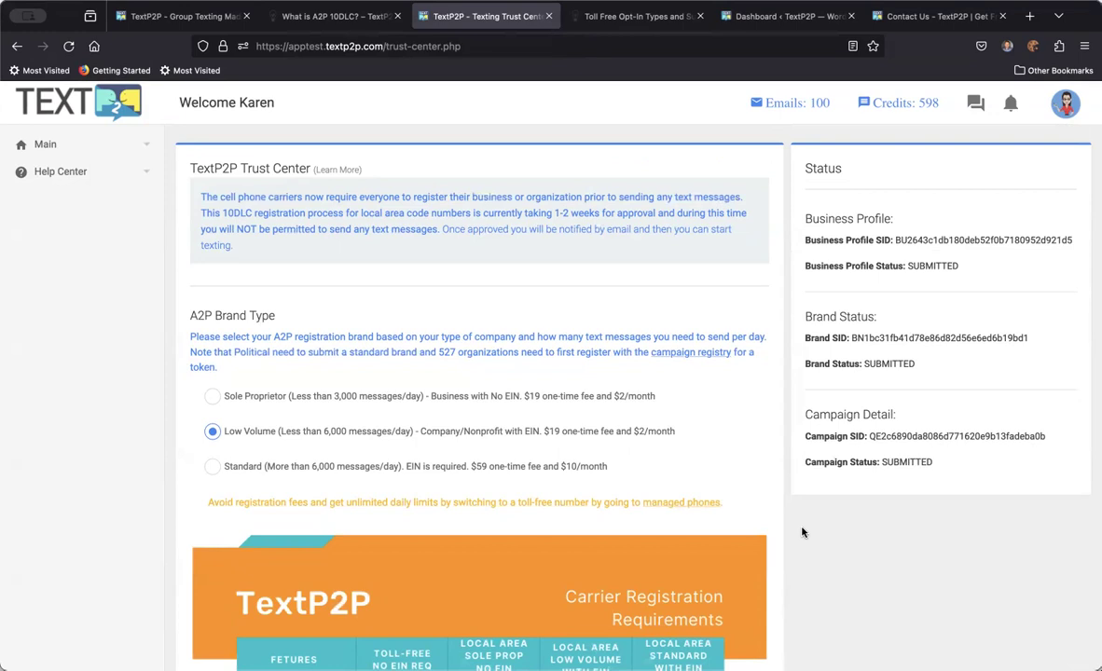
scroll(802, 533, down, 15)
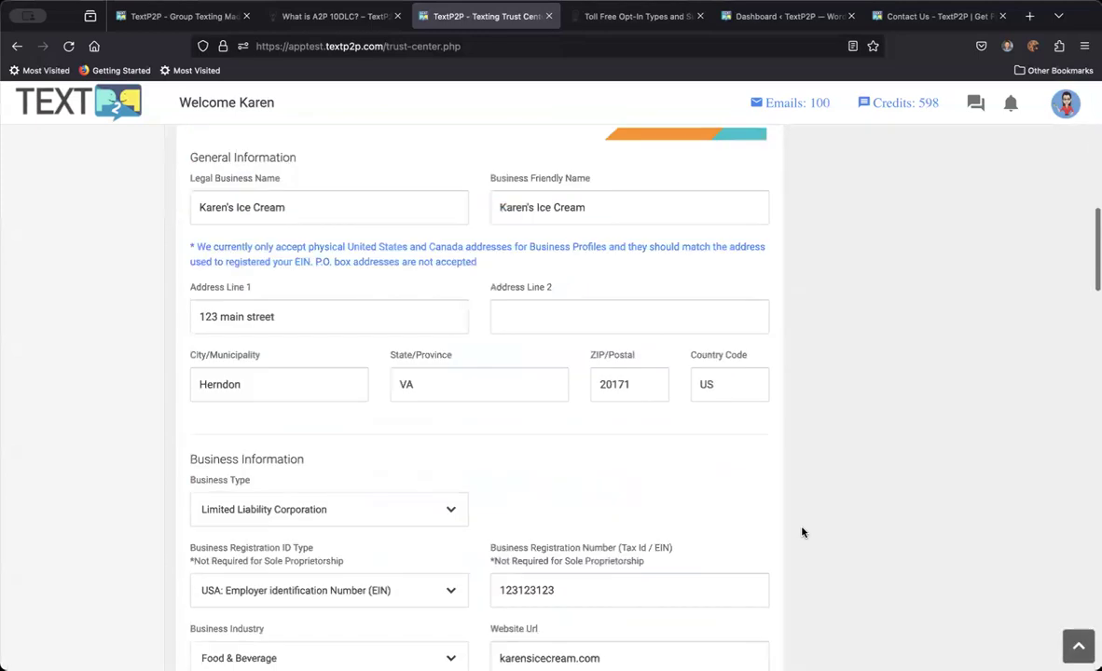
scroll(802, 532, down, 2)
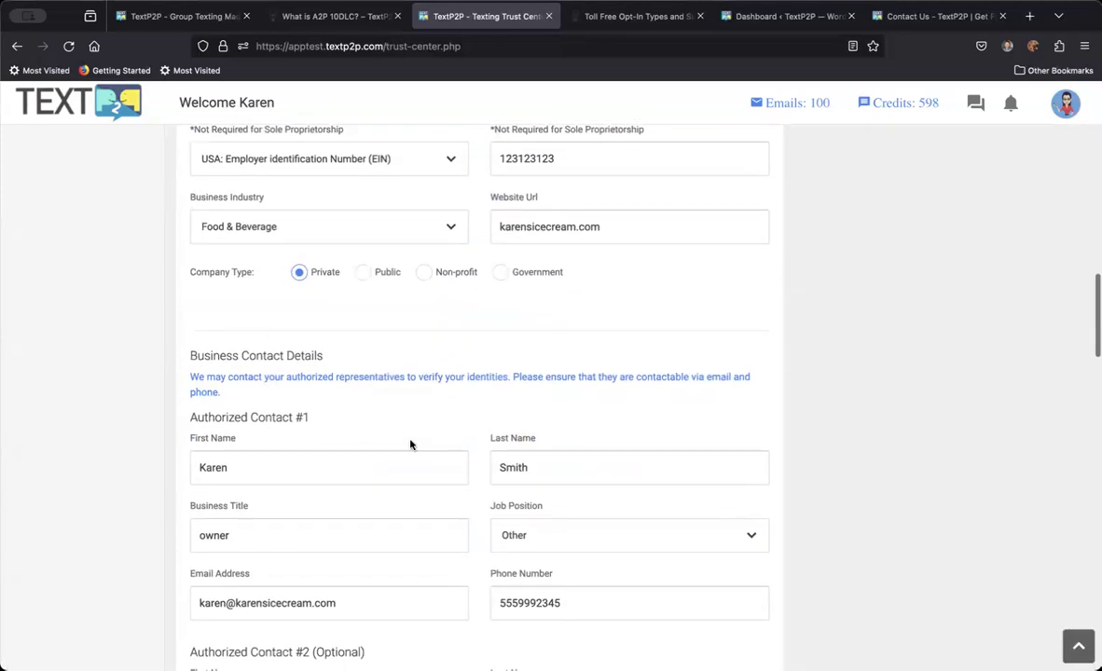
double_click(518, 604)
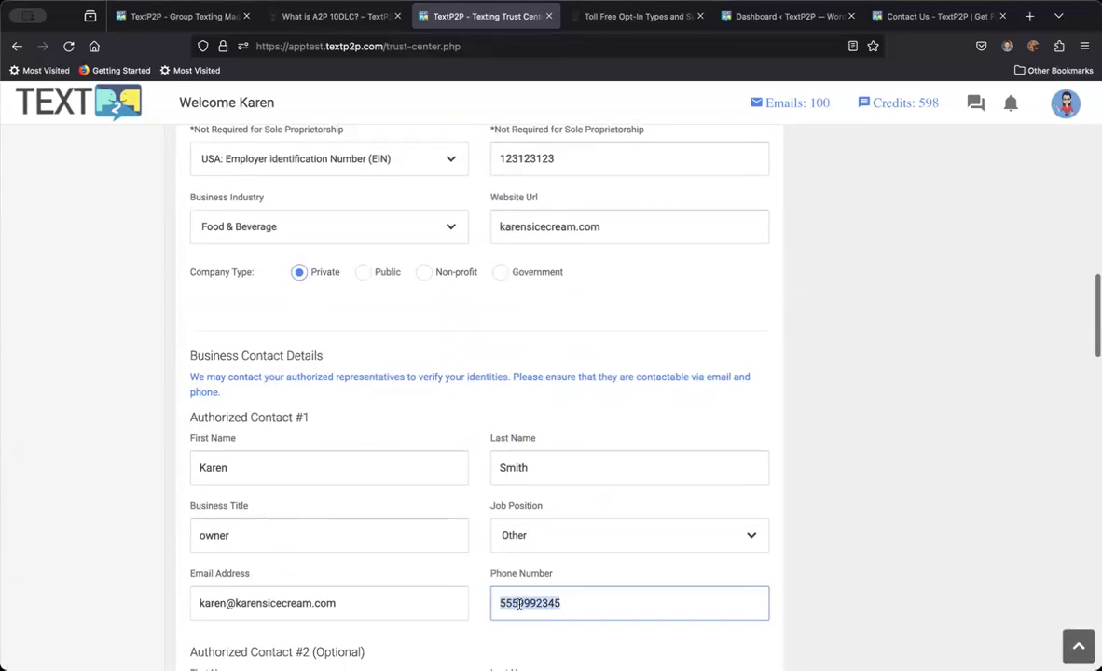
click(799, 498)
- Review the A2P Brand Type options and the Carrier Registration Requirements table
scroll(799, 498, up, 18)
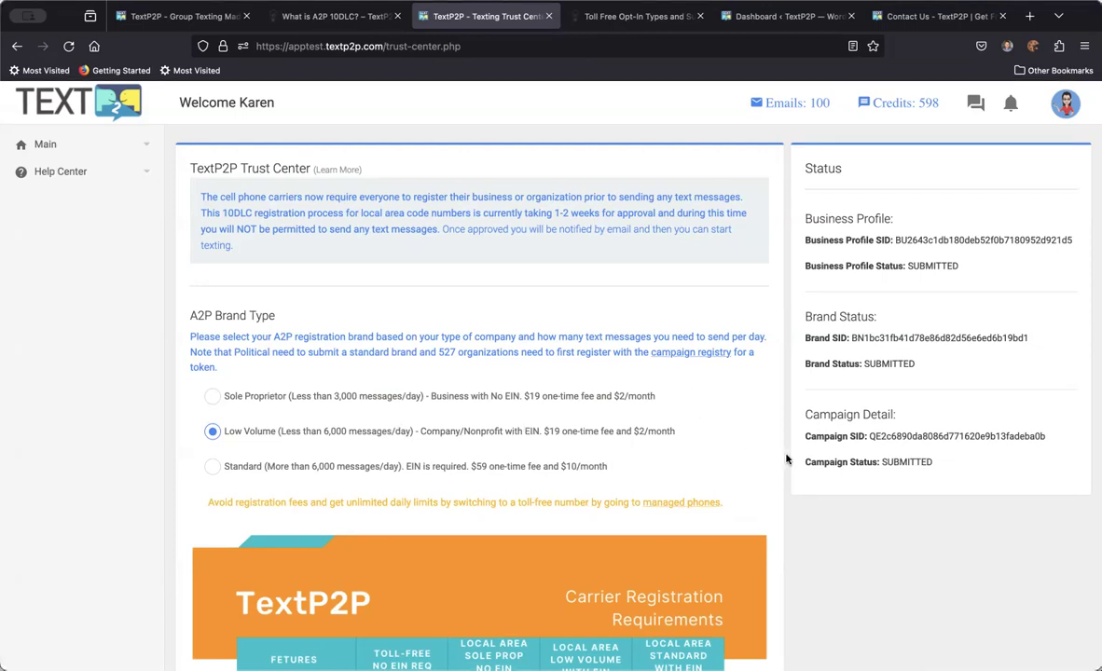
scroll(785, 475, down, 5)
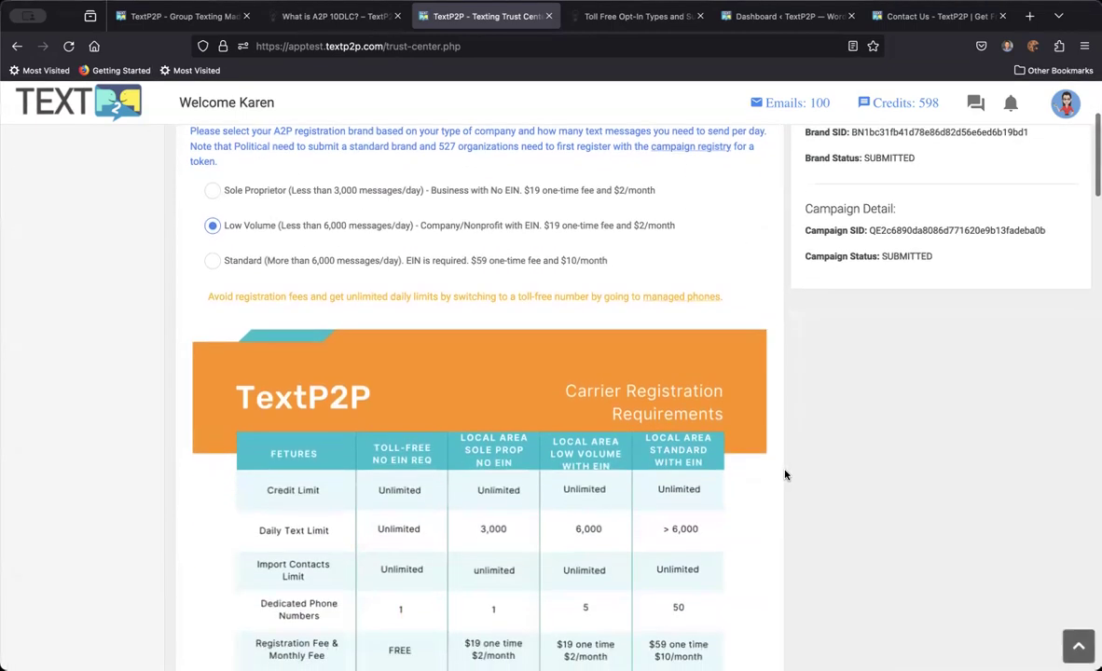
- Review the 10DLC registration notice, the fee and throughput rows of the carrier requirements table, and the General Information fields
scroll(785, 475, down, 10)
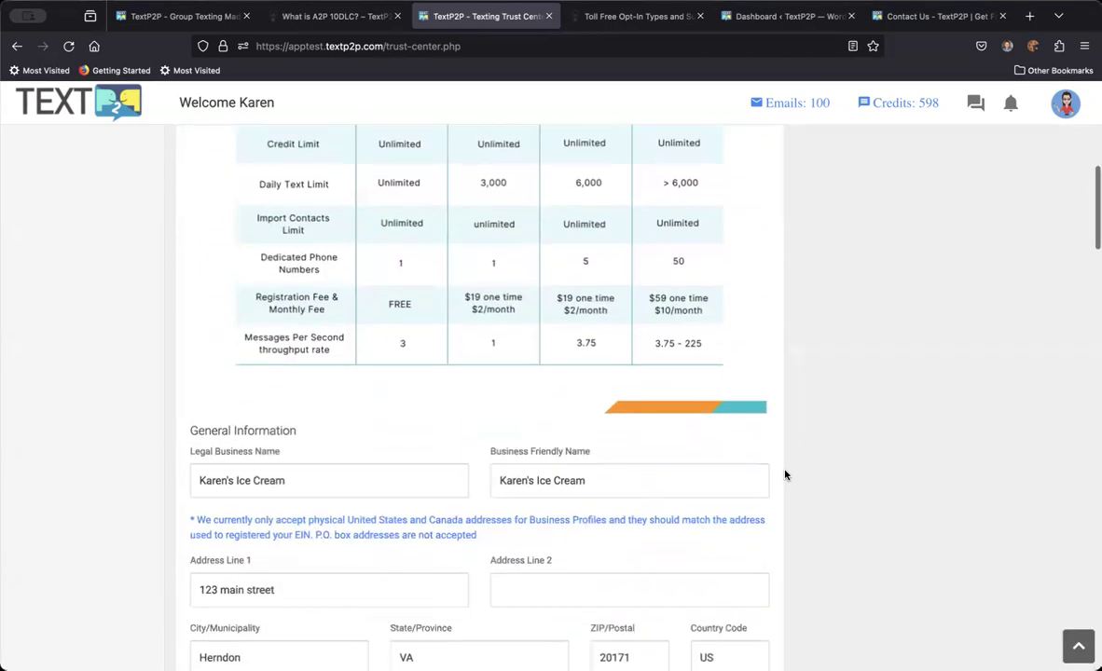
scroll(785, 475, up, 15)
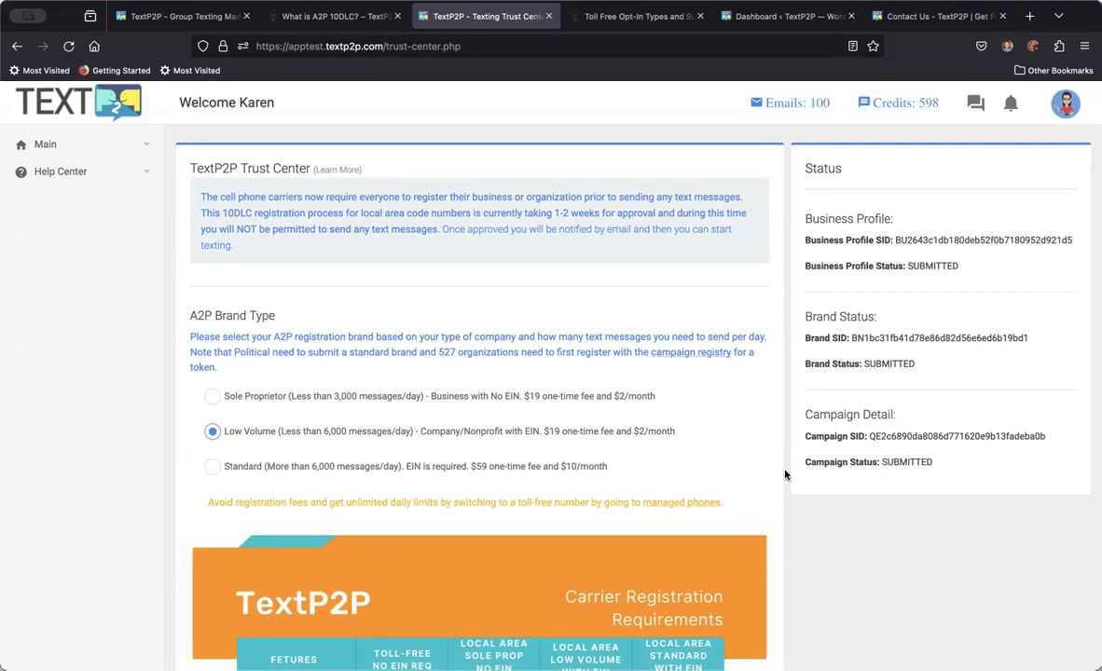
scroll(786, 476, down, 1)
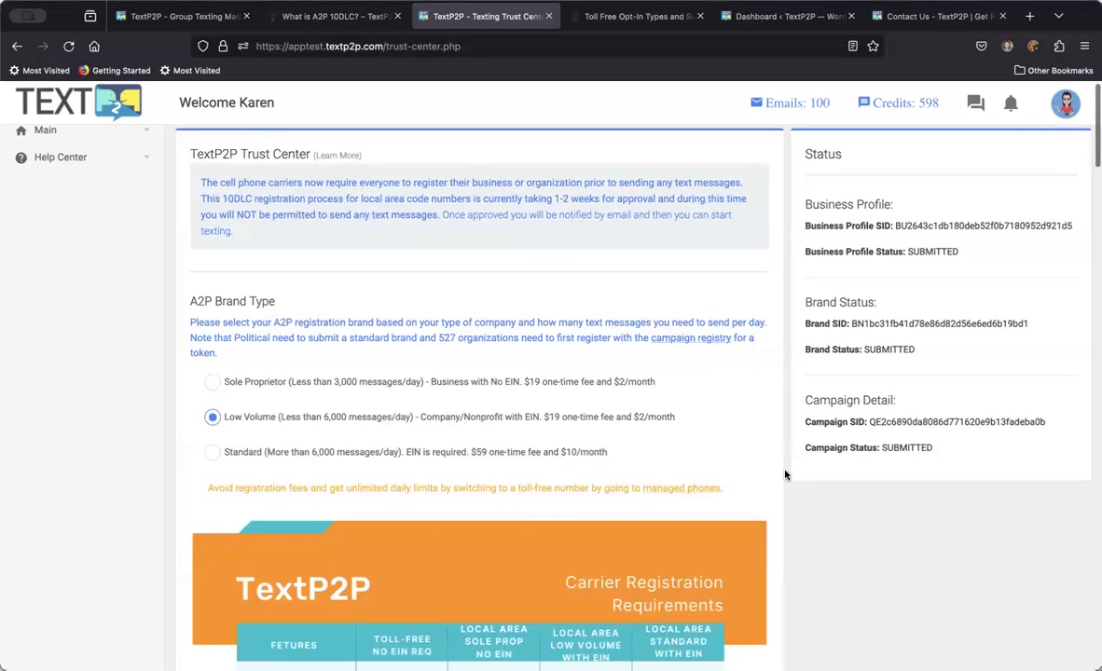
scroll(786, 475, up, 1)
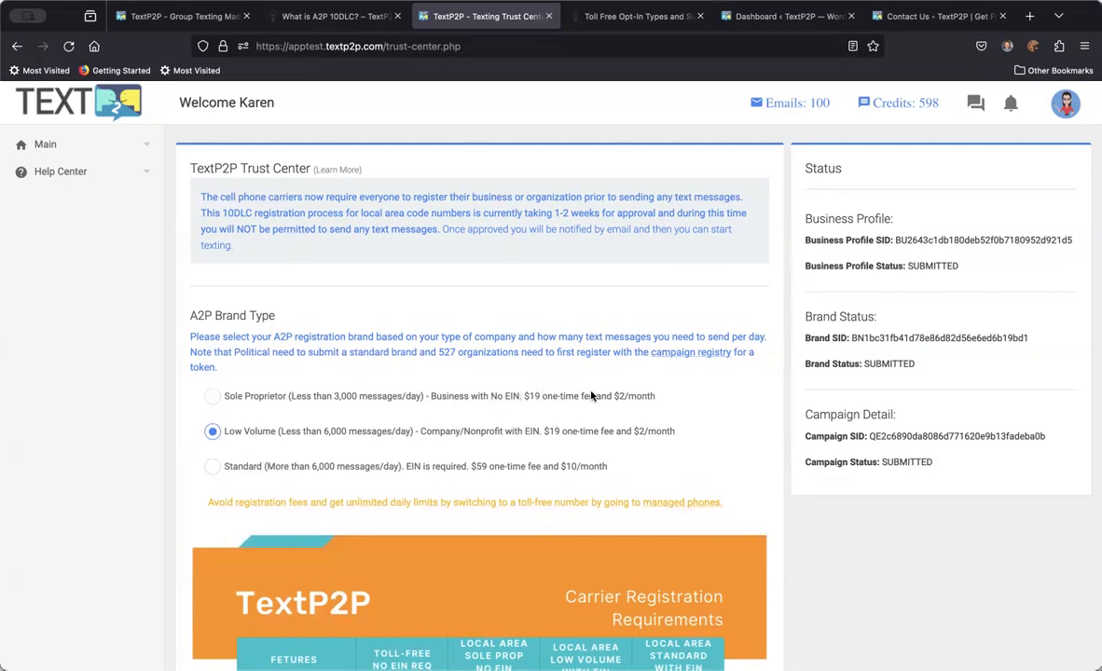
scroll(718, 455, down, 5)
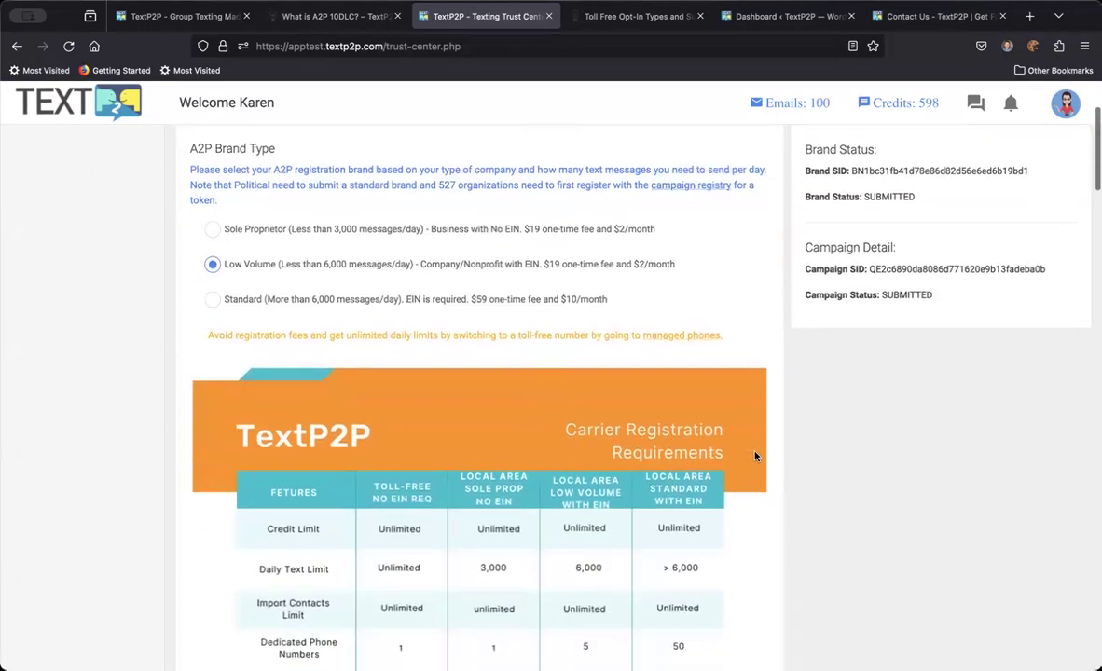
scroll(755, 456, down, 5)
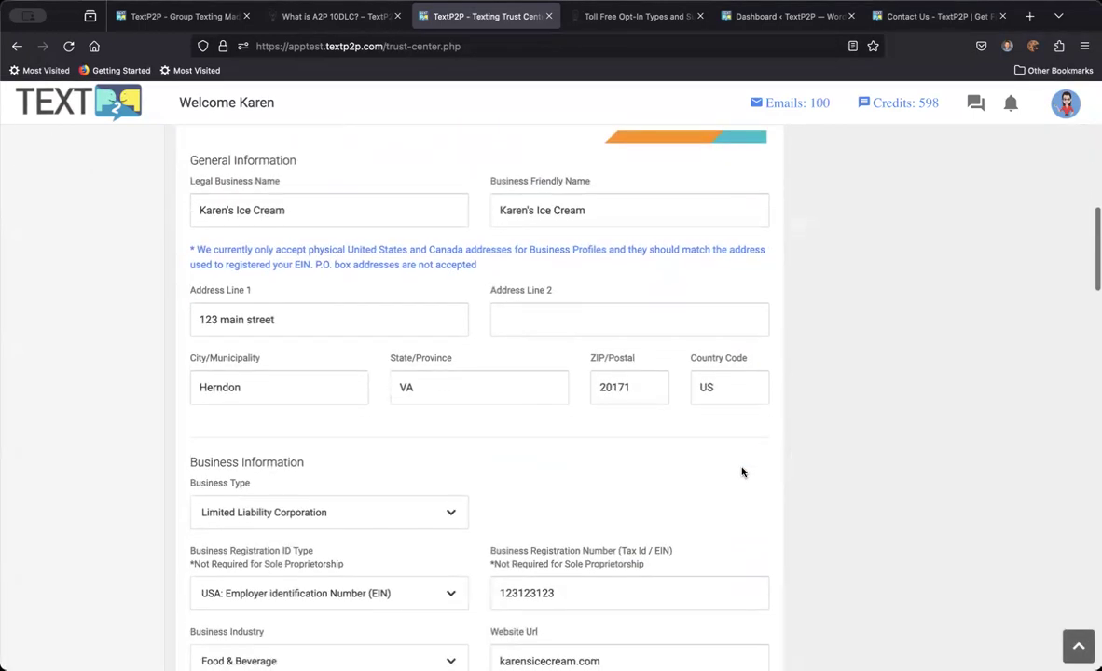
scroll(671, 521, up, 10)
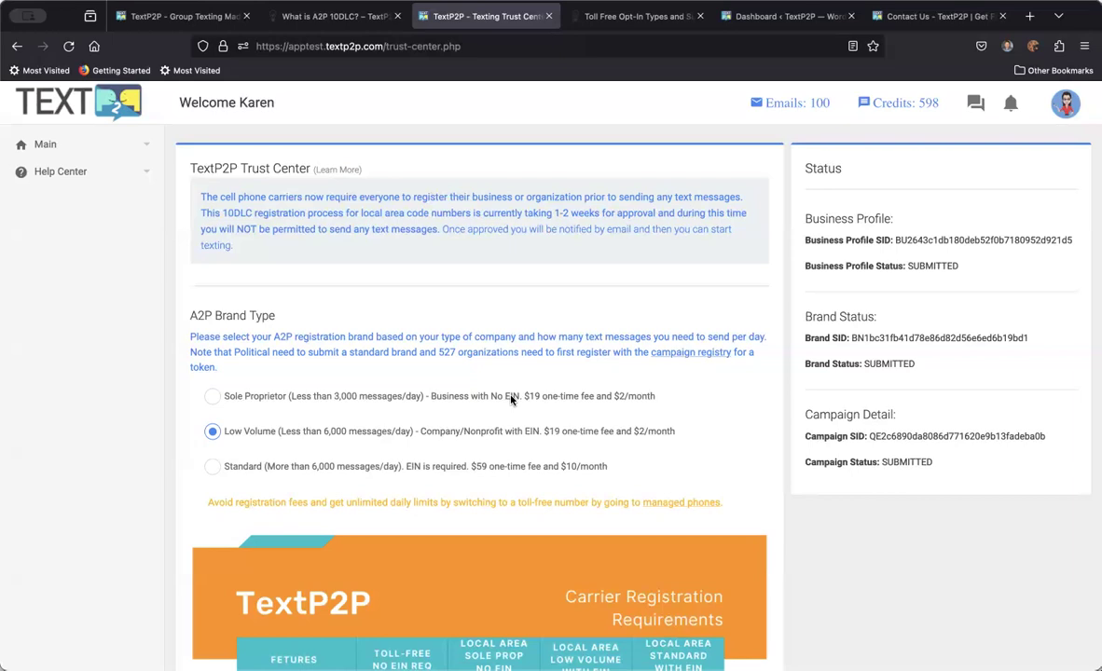
- Compare the A2P Brand Type options with the Carrier Registration Requirements and recheck the business name, address and Business Information sections
scroll(767, 410, down, 3)
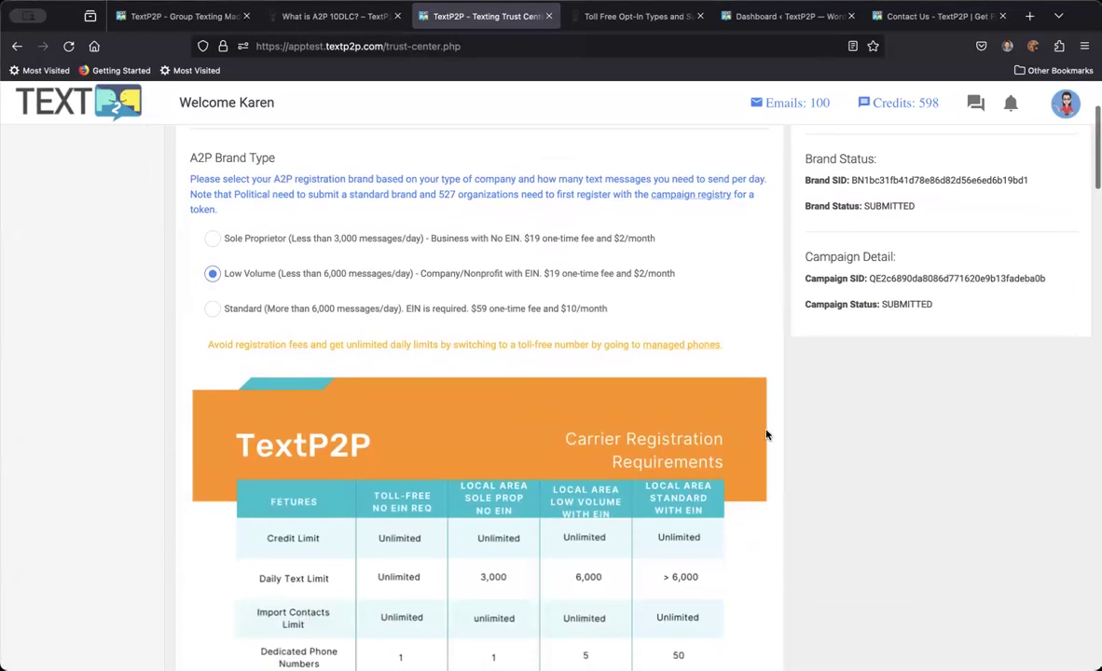
scroll(766, 436, up, 3)
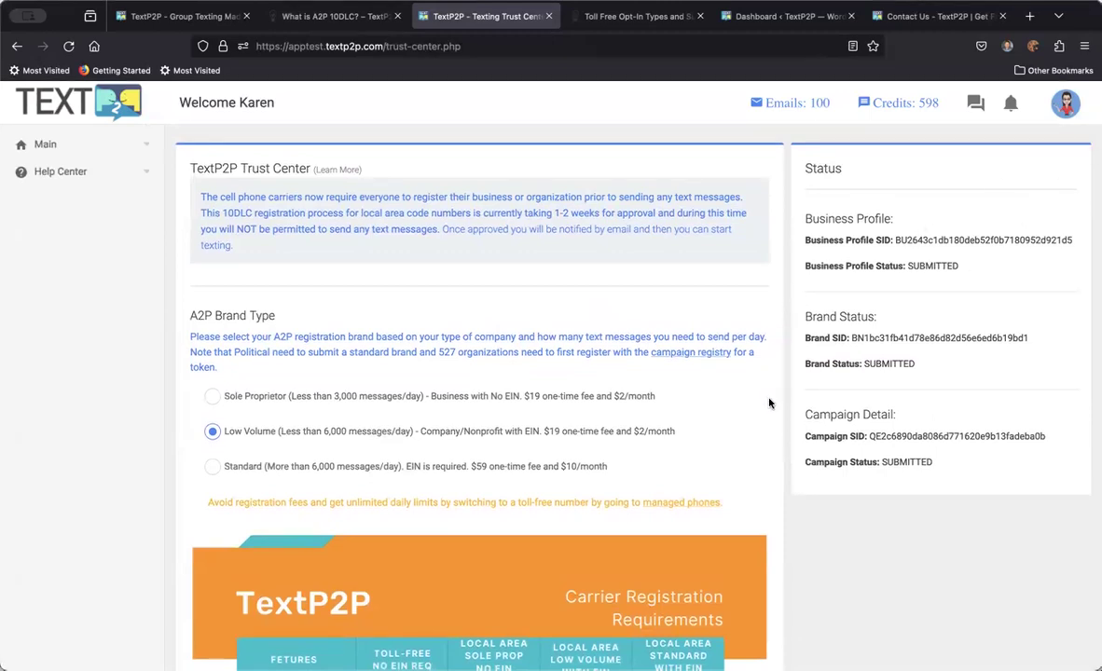
scroll(770, 403, down, 8)
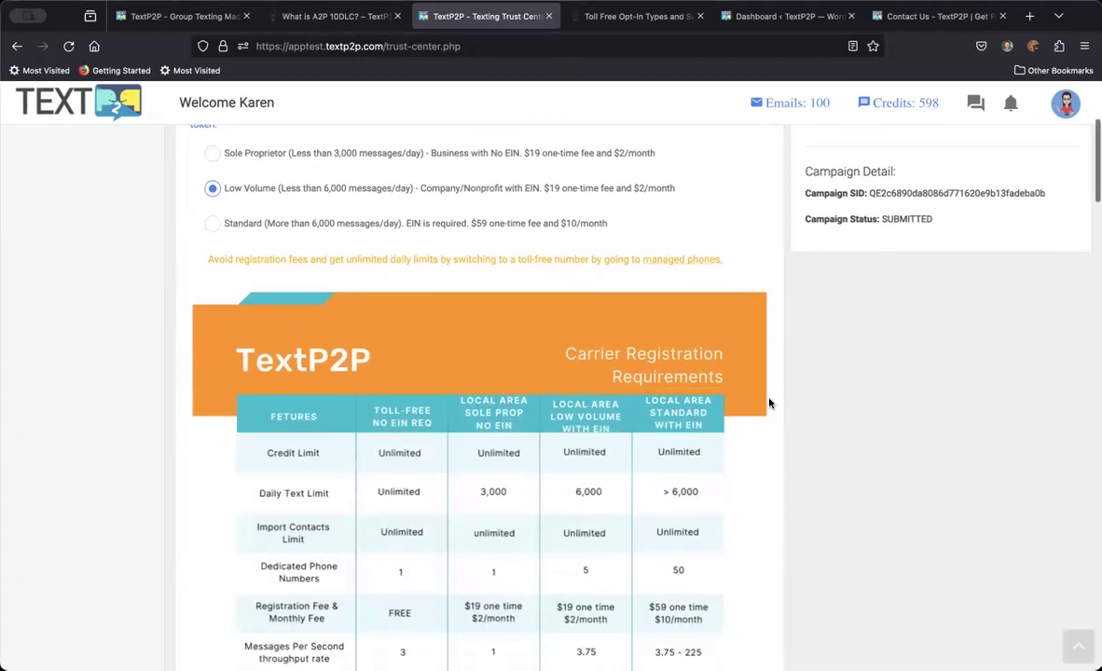
scroll(770, 403, down, 2)
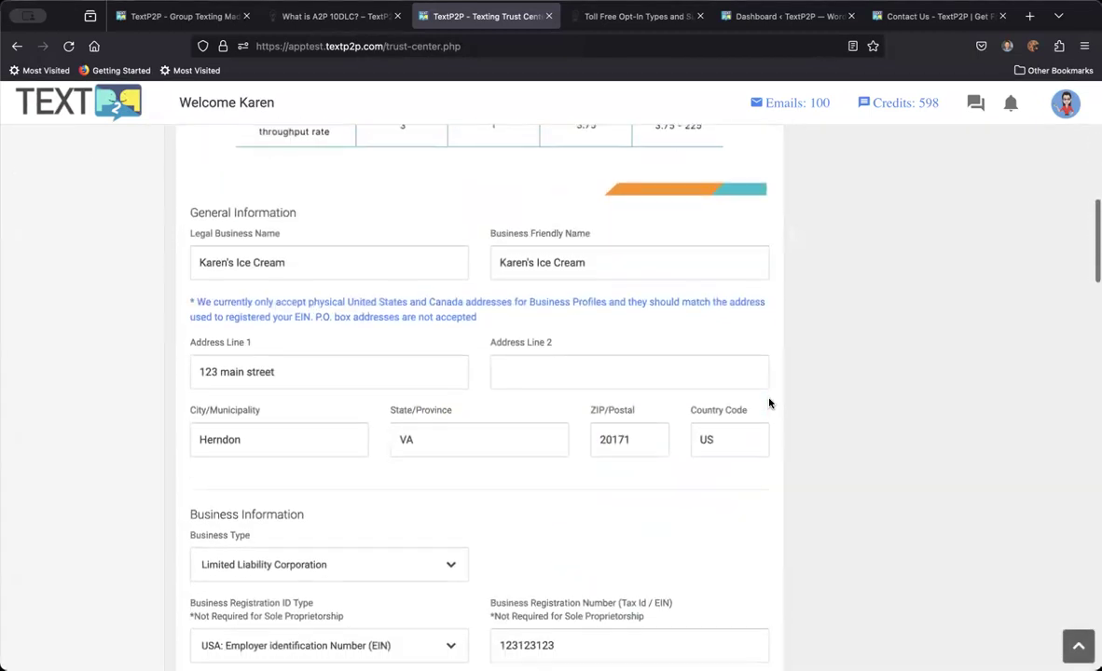
scroll(769, 403, up, 1)
scroll(769, 403, up, 1)
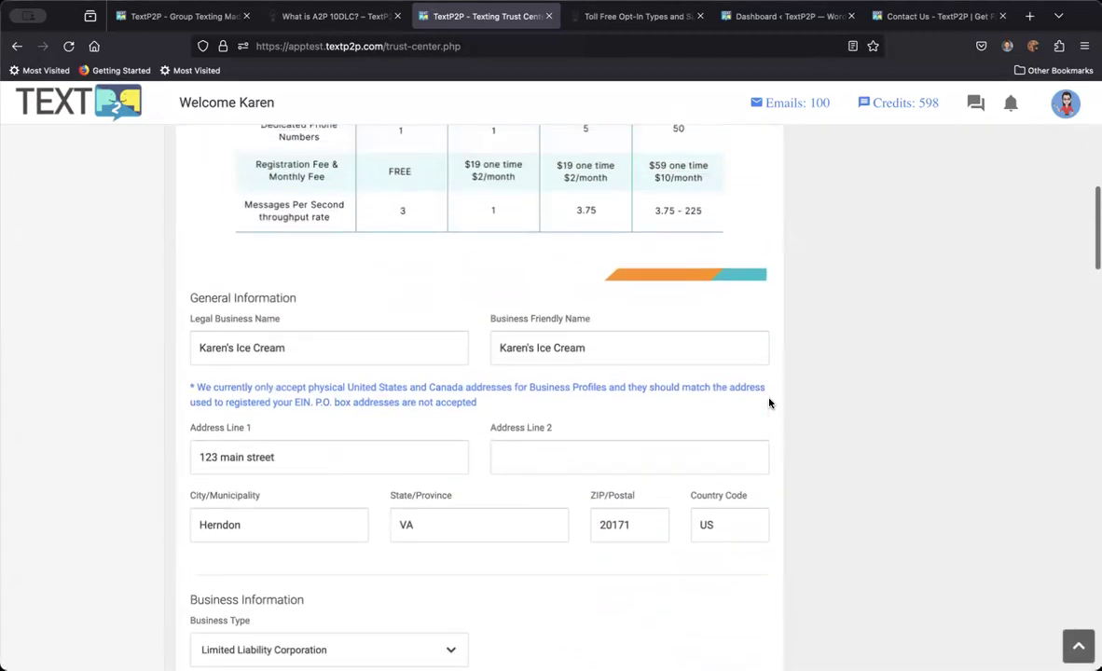
scroll(769, 403, up, 5)
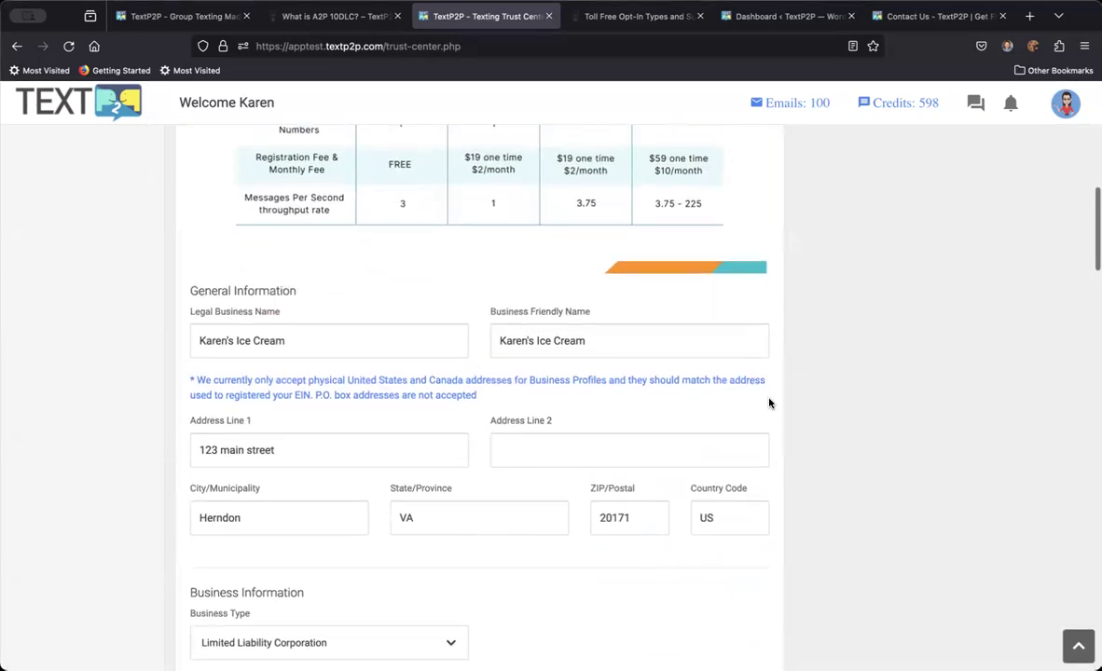
scroll(769, 403, up, 3)
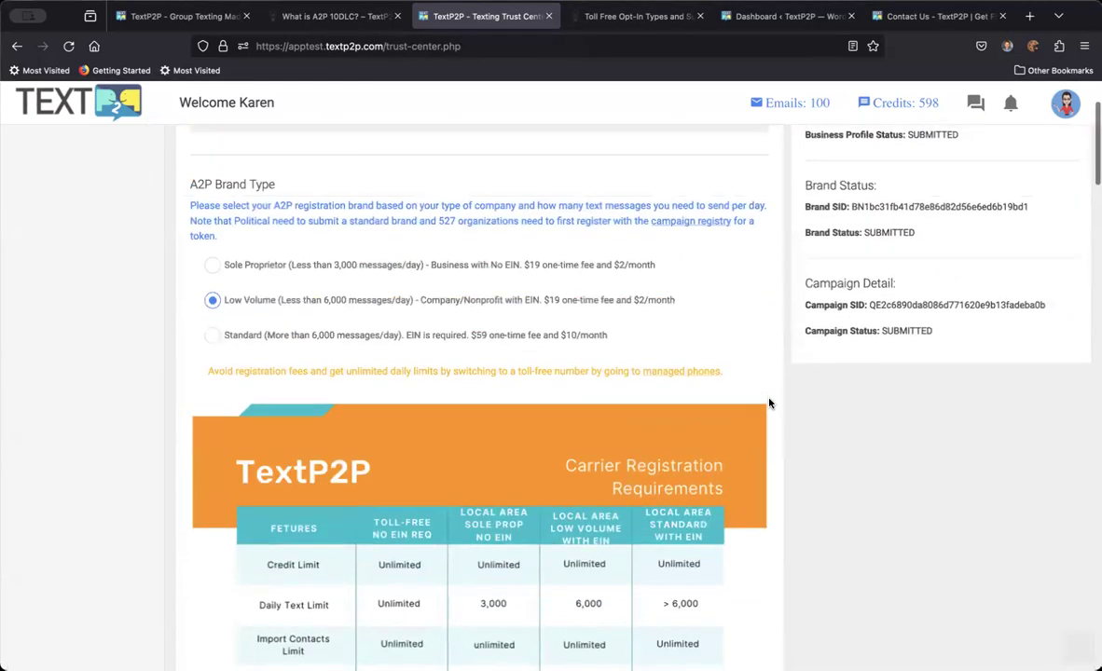